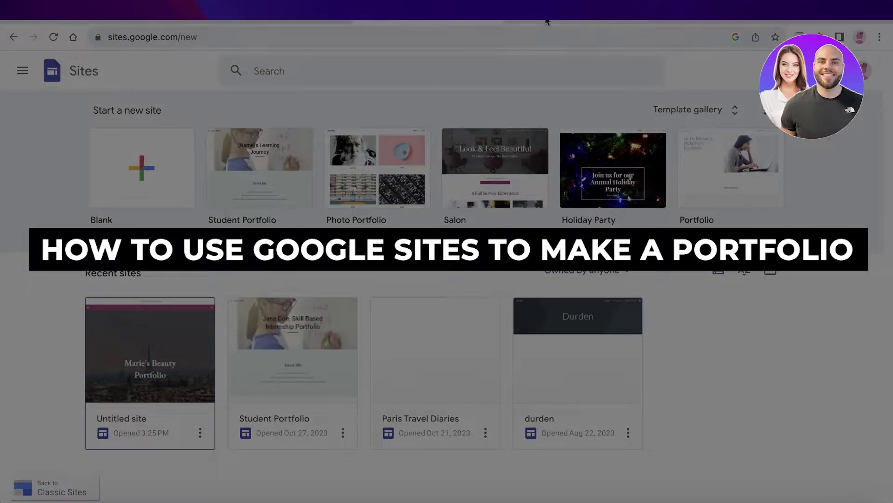
Switch to the browser tab with the published Marie's Beauty Portfolio example site.
click(547, 21)
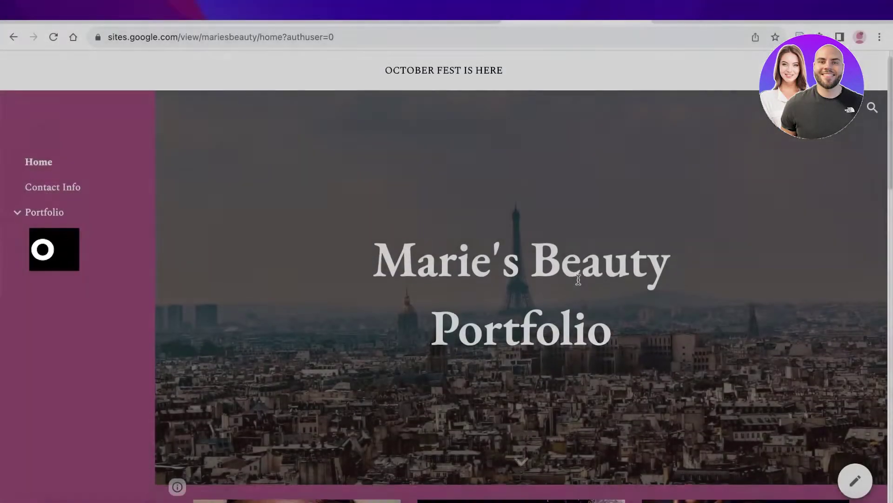
scroll(560, 240, down, 2)
scroll(561, 241, down, 1)
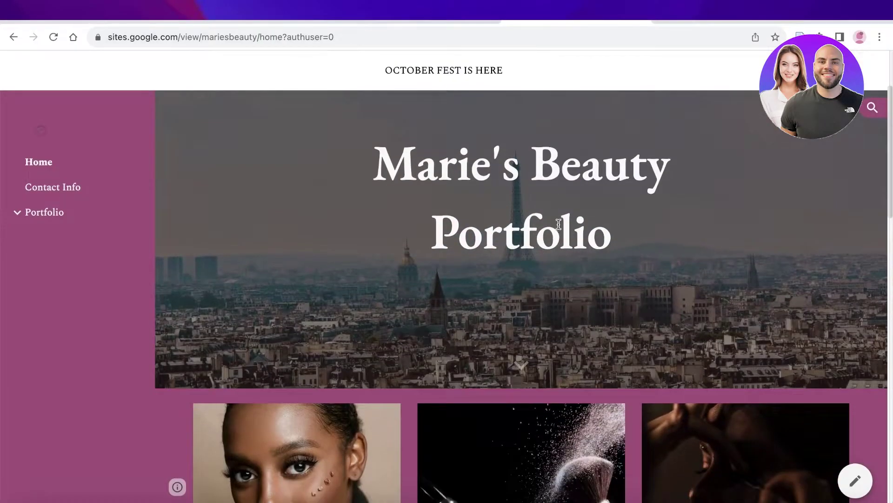
scroll(559, 223, down, 5)
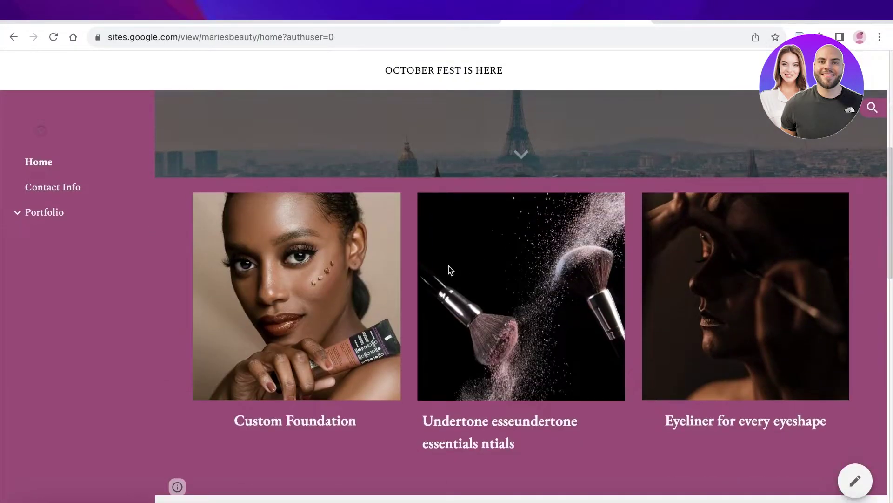
scroll(436, 235, up, 1)
scroll(436, 235, down, 9)
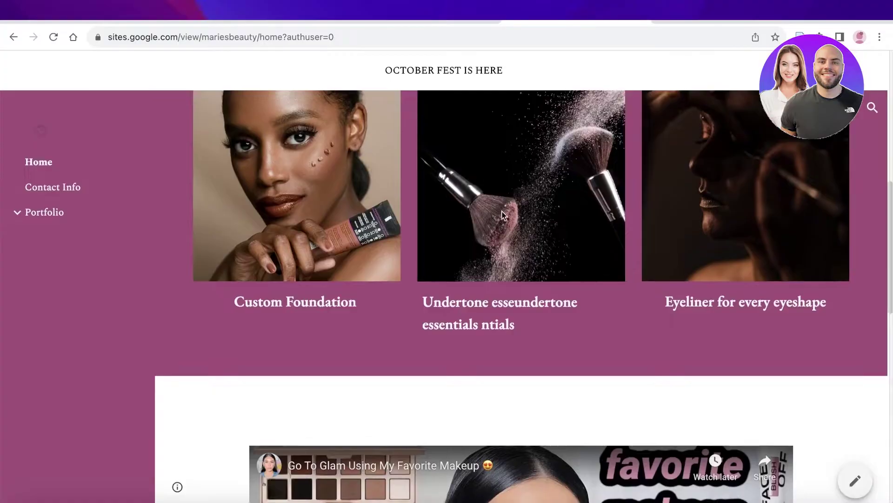
scroll(585, 219, down, 7)
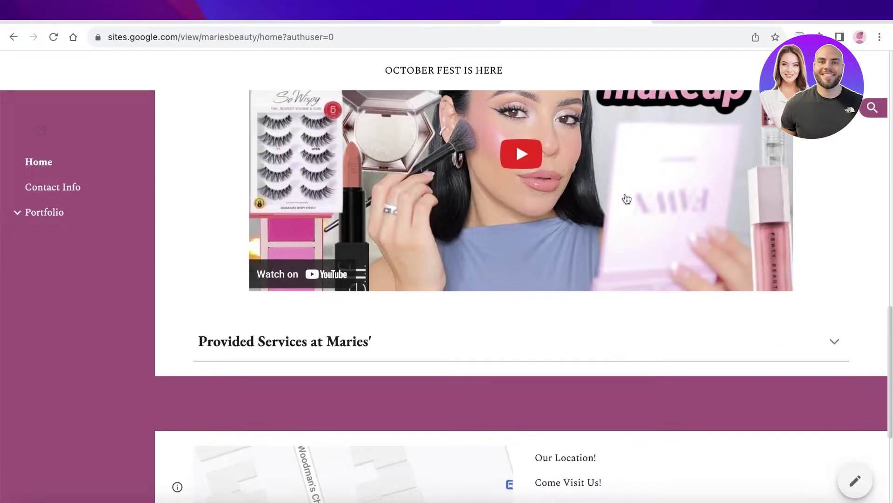
scroll(714, 198, down, 3)
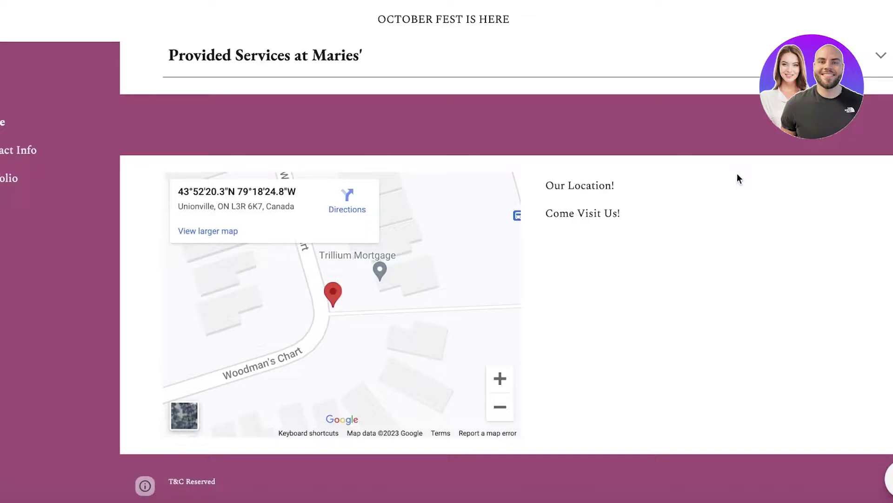
scroll(738, 175, up, 14)
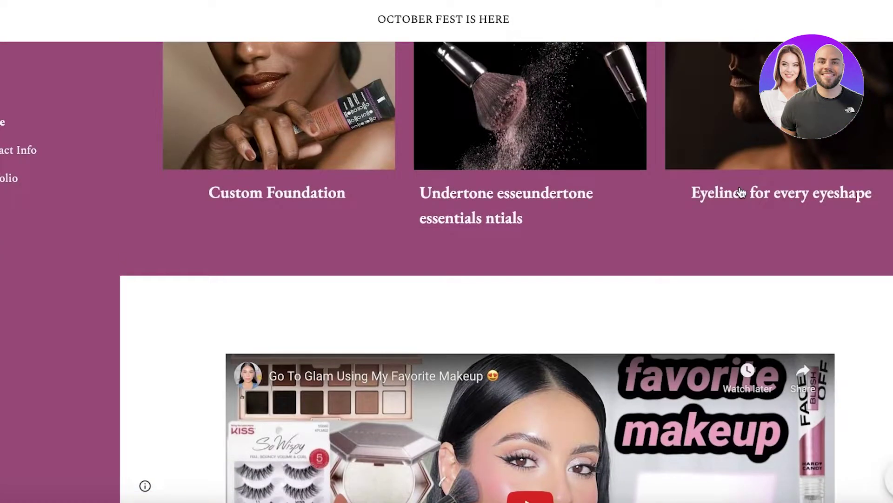
scroll(742, 193, down, 12)
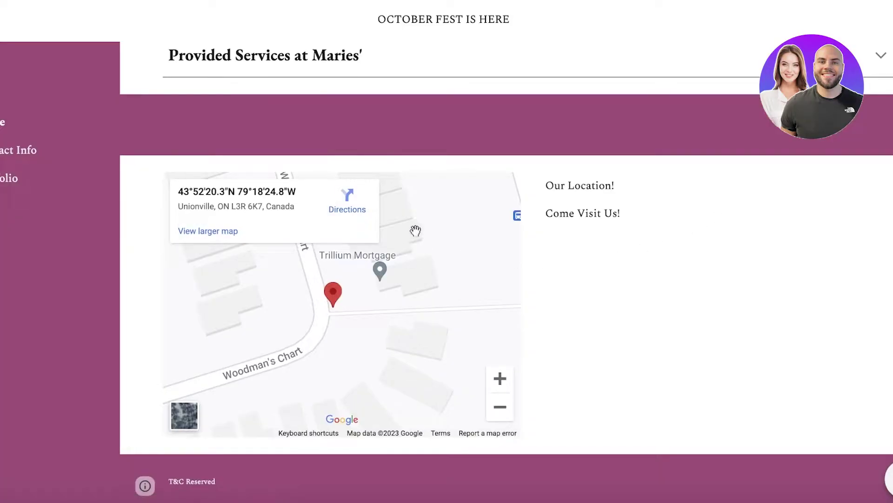
scroll(636, 219, up, 8)
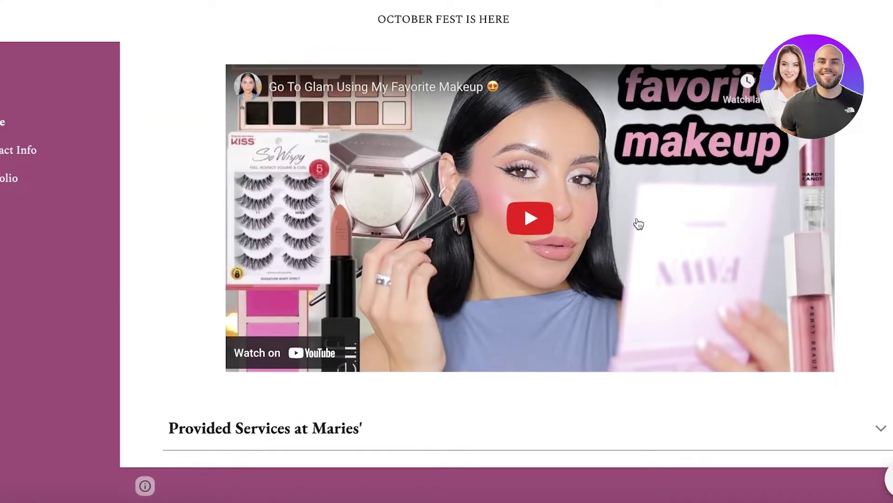
scroll(639, 226, up, 8)
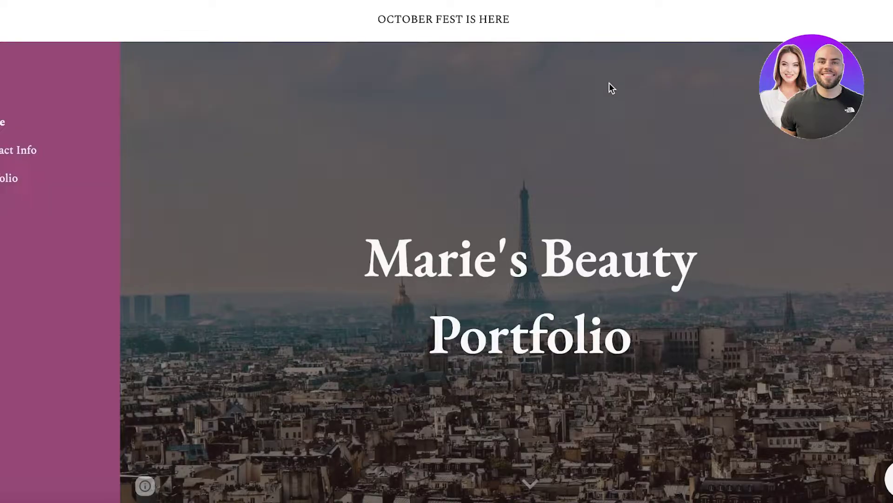
scroll(599, 215, down, 10)
scroll(591, 217, up, 10)
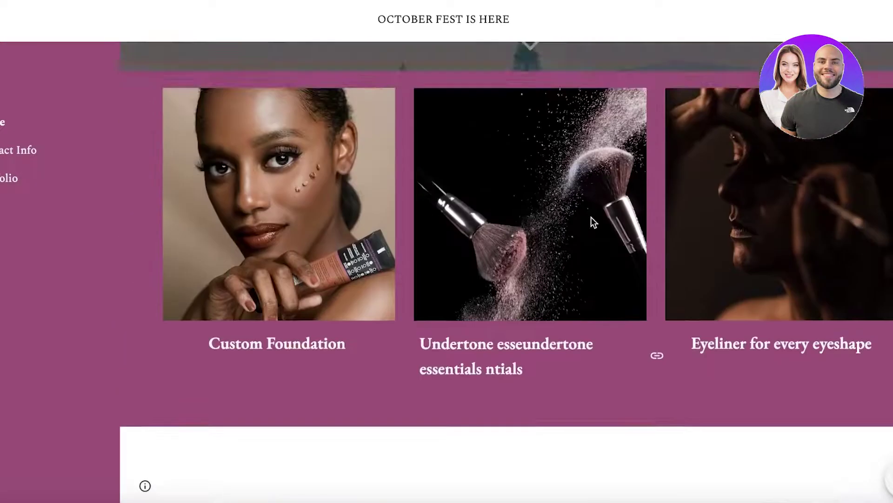
scroll(410, 84, down, 5)
Scroll the Google Sites home page to view the templates and recent sites.
scroll(404, 90, down, 7)
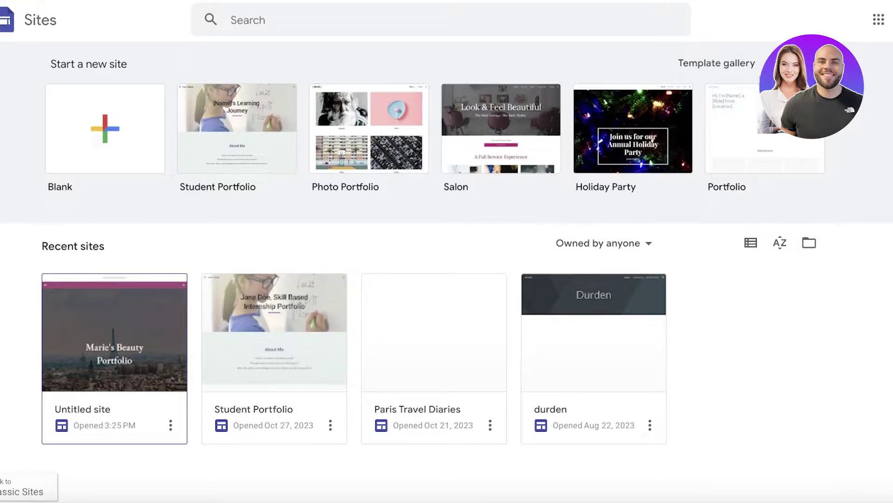
click(698, 65)
scroll(332, 221, down, 3)
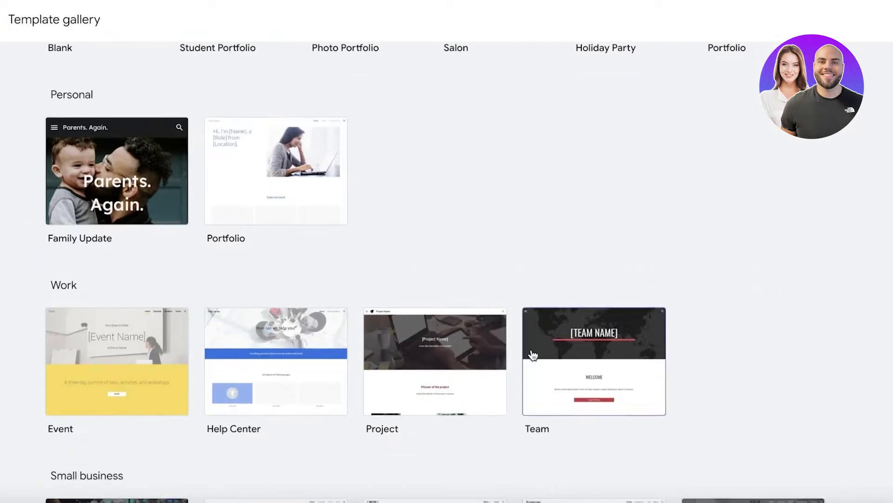
scroll(445, 284, up, 3)
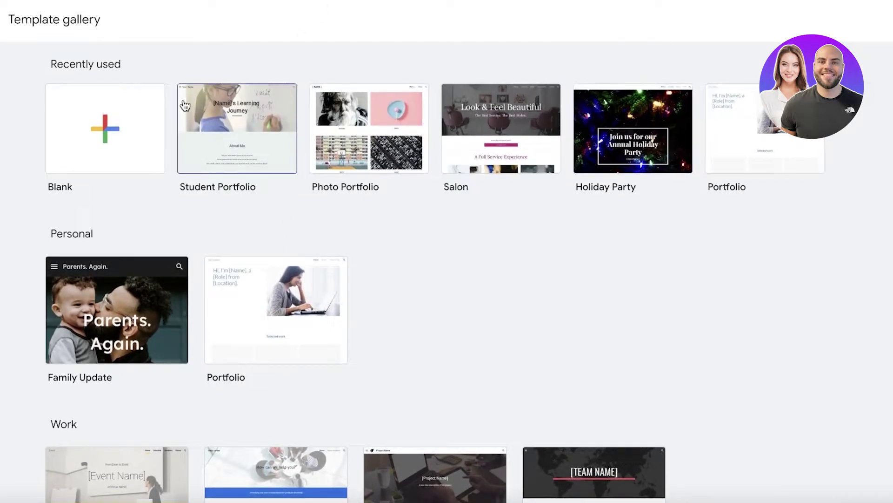
key(alt+Left)
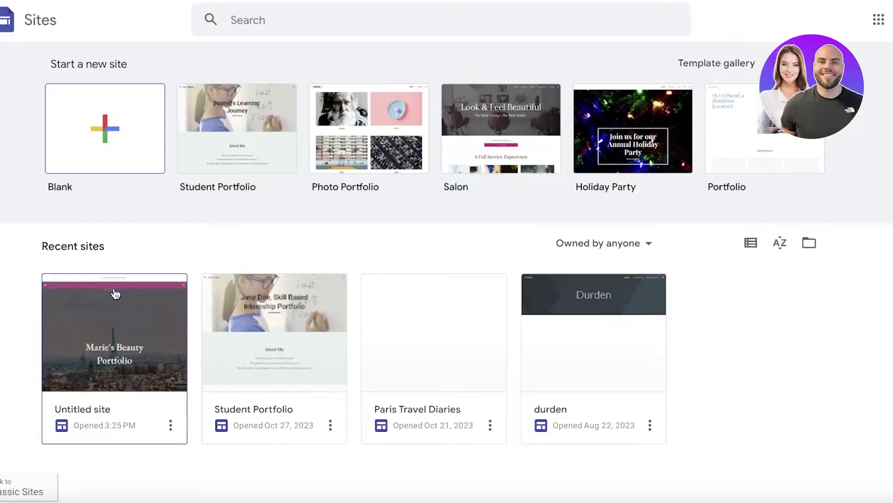
click(376, 135)
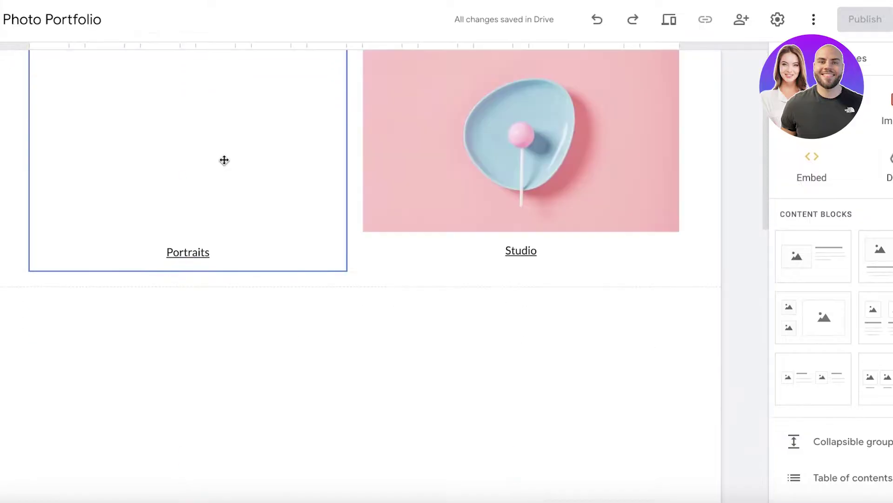
Rename the Photo Portfolio template's placeholder site name to 'RDEN' and scroll through the page.
click(224, 160)
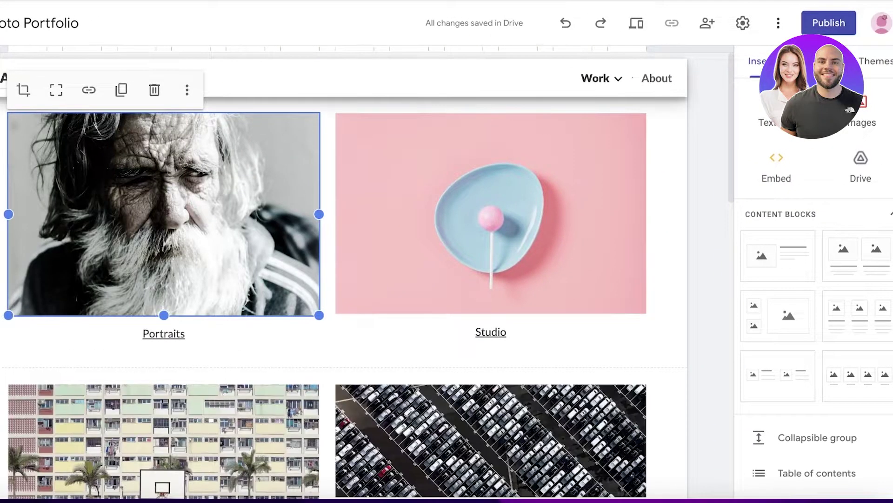
key(Escape)
triple_click(47, 76)
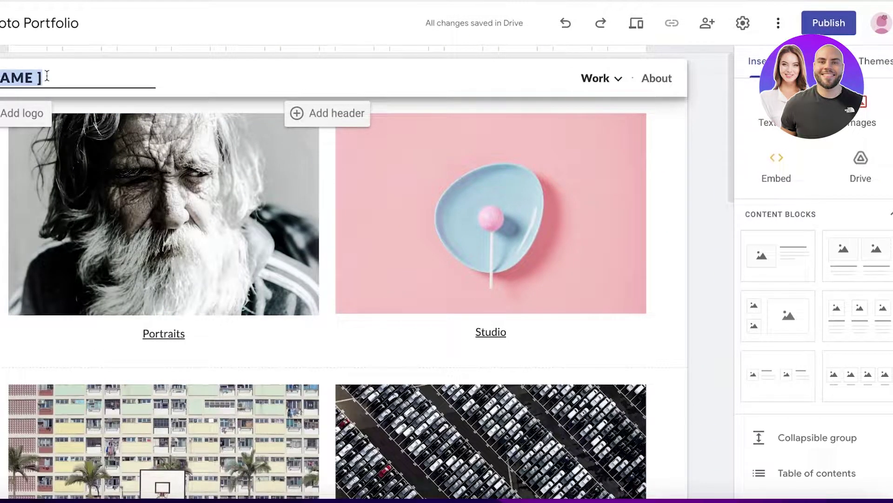
text(RDEN)
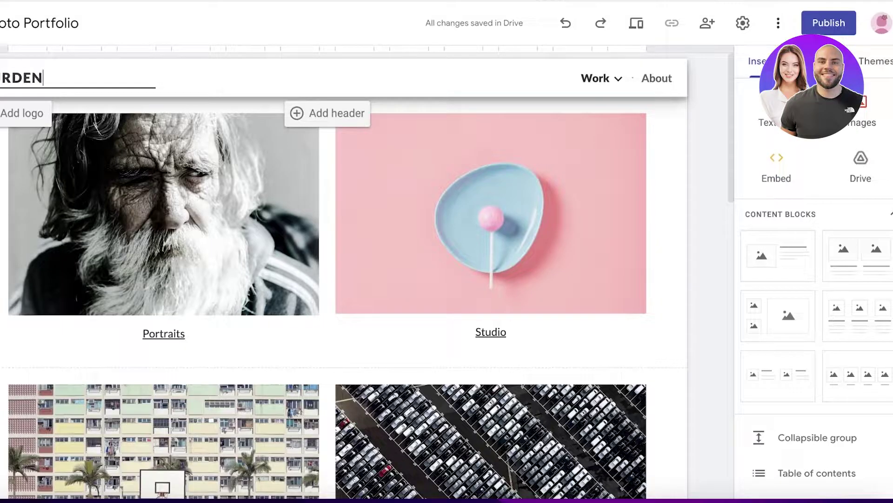
scroll(242, 124, down, 1)
scroll(242, 124, down, 4)
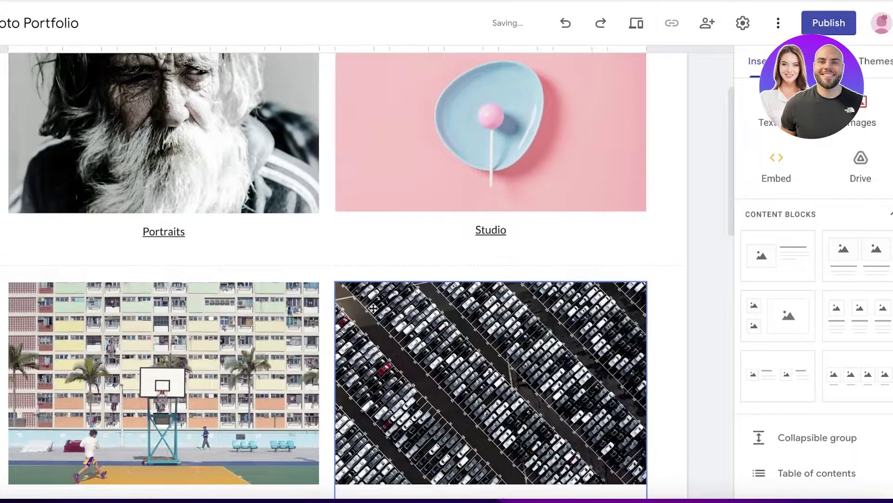
scroll(361, 189, down, 10)
scroll(508, 267, up, 15)
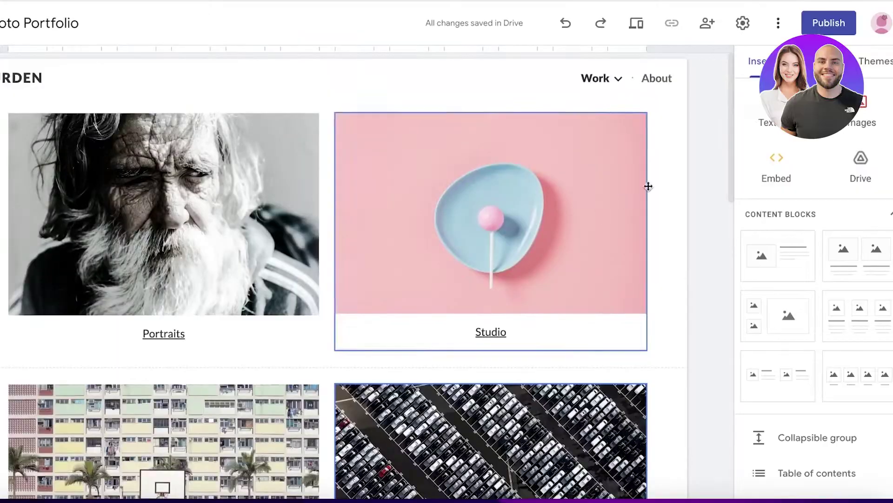
Open the About page, browse the Insert panel, then go back to the example site.
click(812, 61)
click(786, 156)
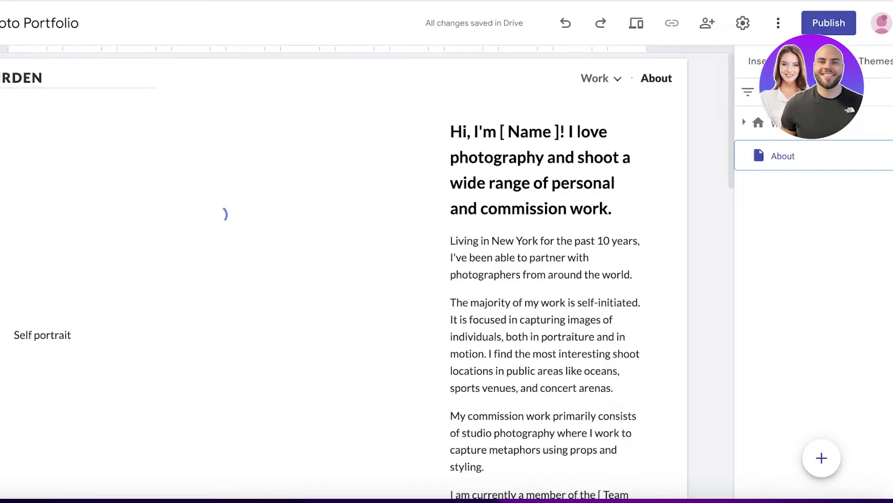
click(775, 61)
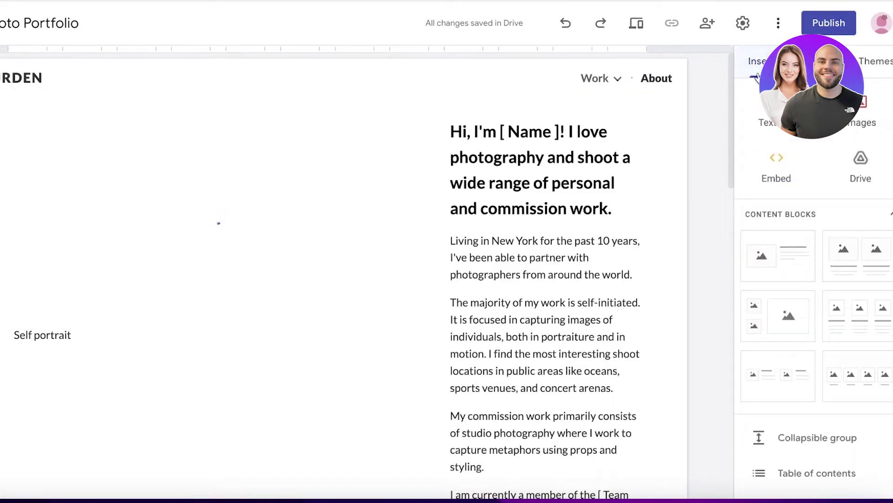
scroll(761, 138, down, 8)
scroll(424, 243, down, 15)
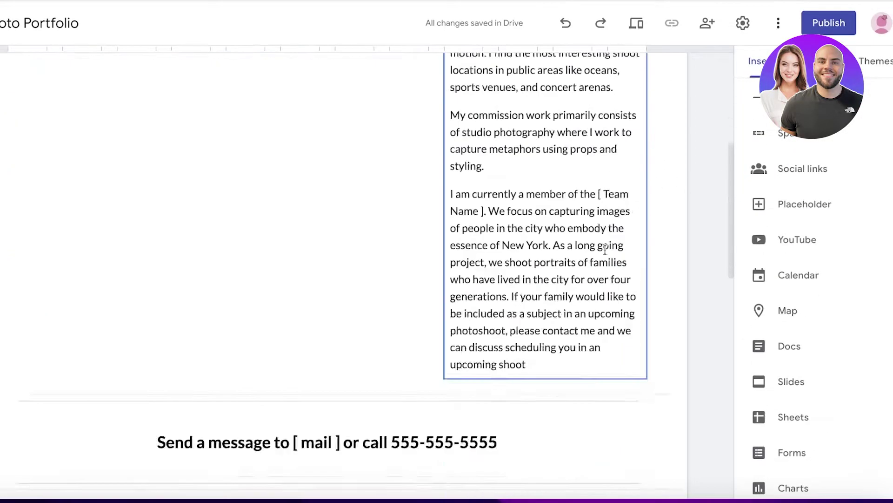
scroll(424, 243, up, 12)
scroll(423, 244, down, 10)
scroll(423, 244, up, 15)
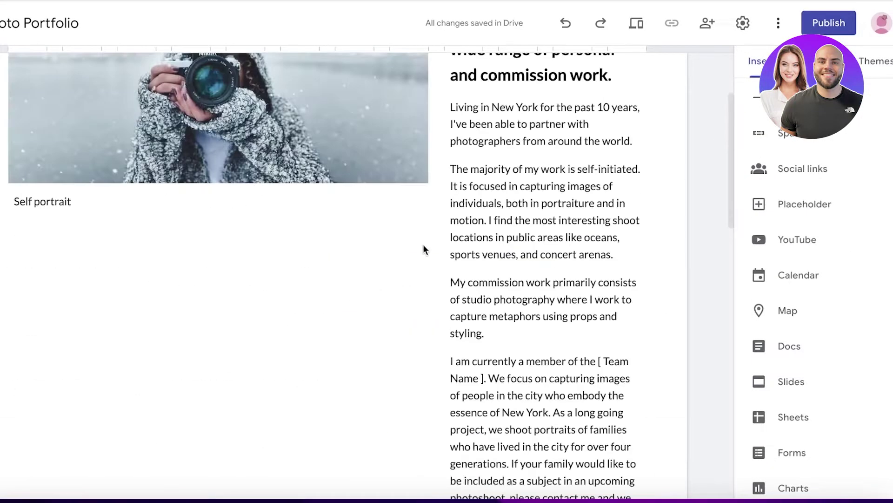
key(alt+Left)
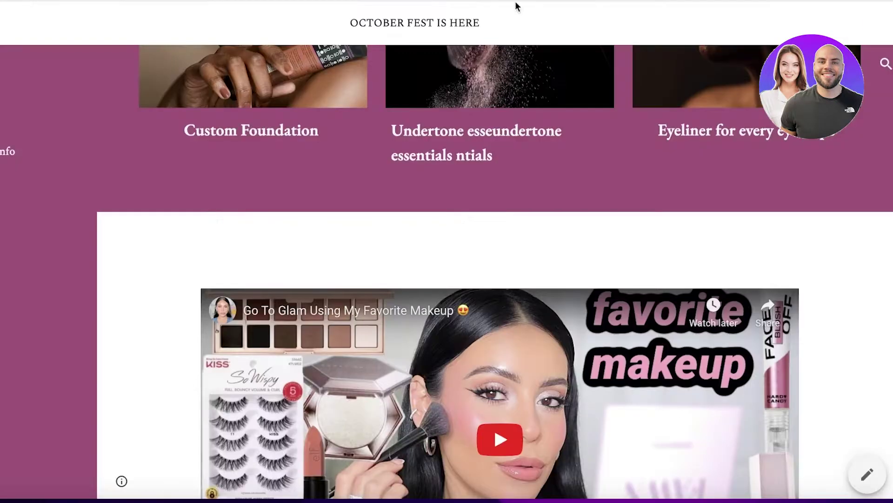
Scroll the example site and briefly play, then pause, its embedded YouTube video.
scroll(480, 221, down, 4)
scroll(480, 221, up, 10)
scroll(479, 219, down, 6)
scroll(440, 148, down, 10)
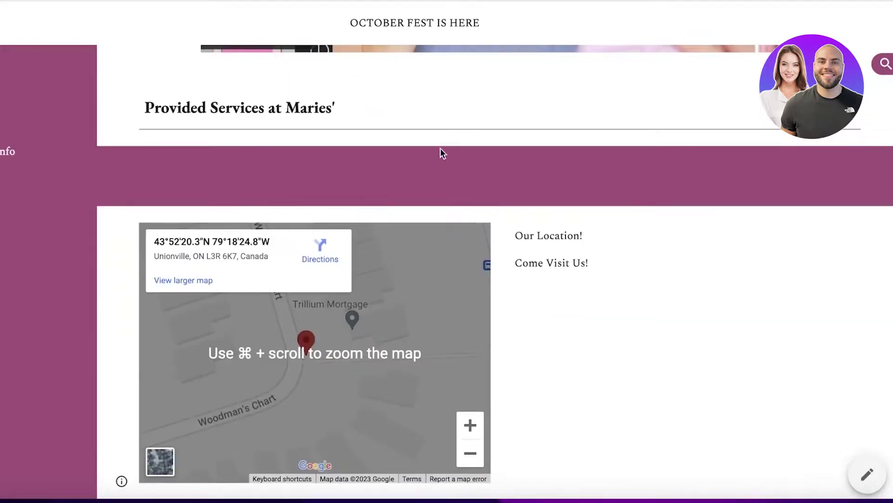
scroll(460, 158, up, 4)
click(452, 128)
click(464, 147)
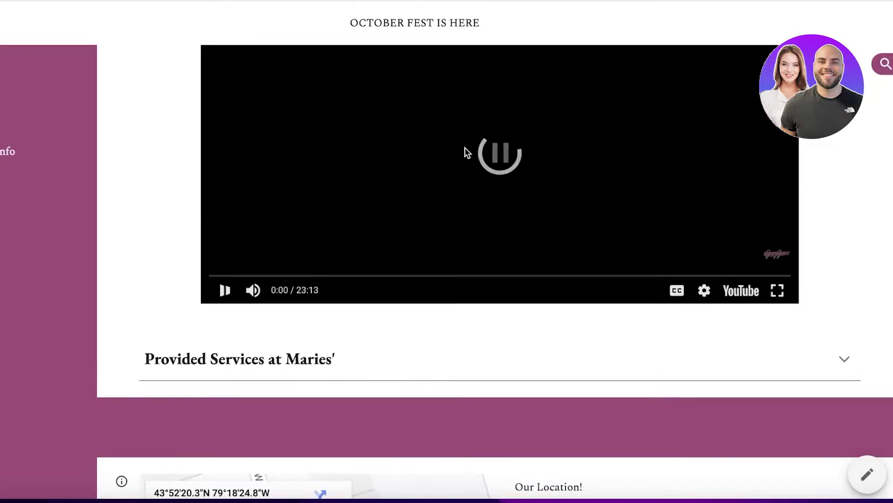
scroll(479, 188, up, 3)
Open the video's page in a new tab, then start a new Blank site.
right_click(353, 199)
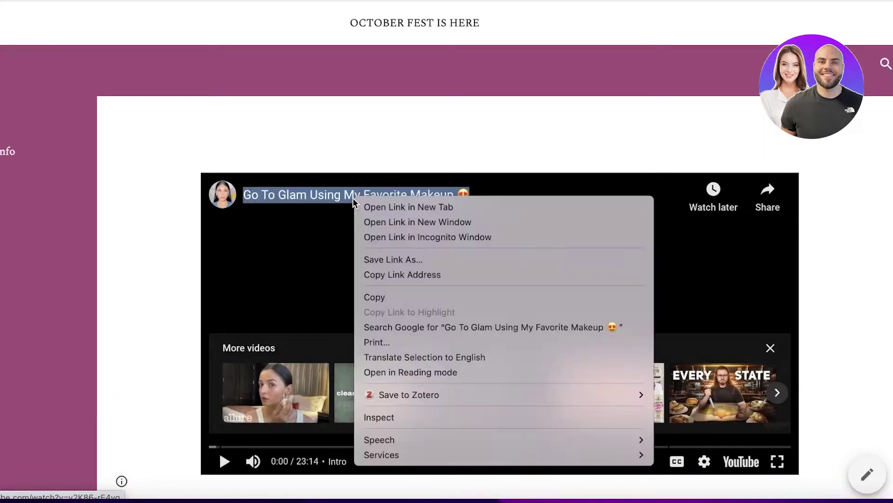
click(361, 205)
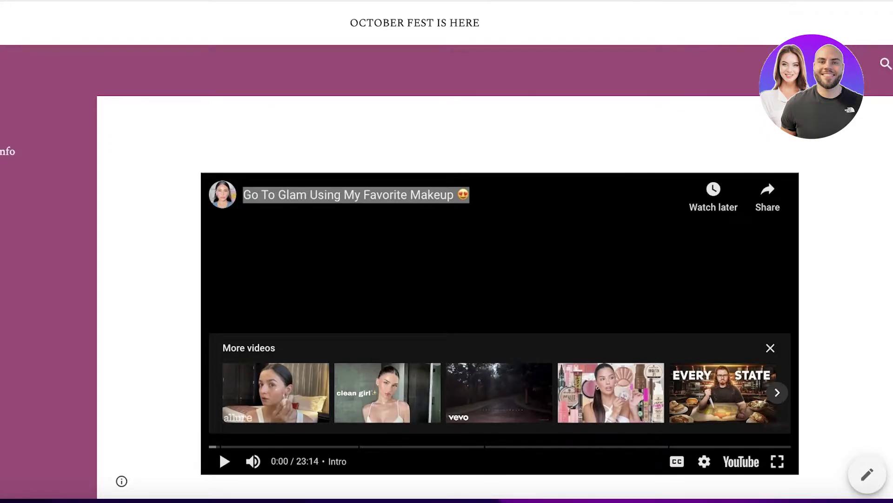
click(670, 2)
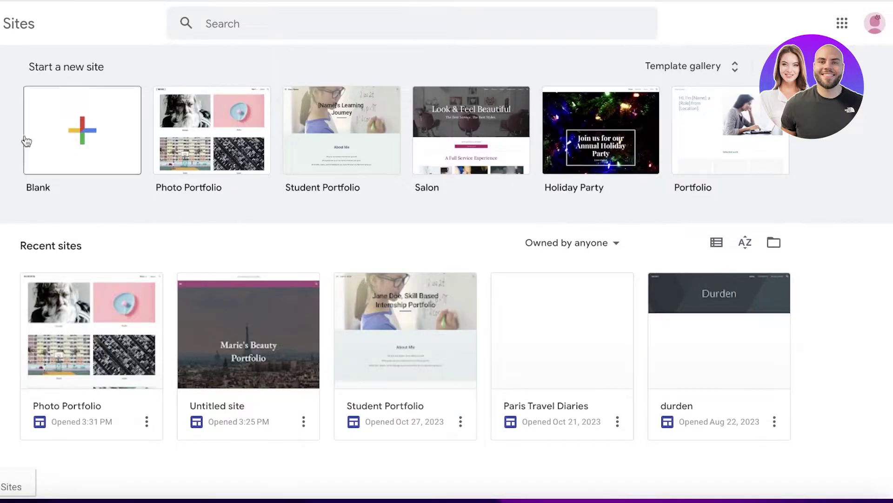
click(87, 132)
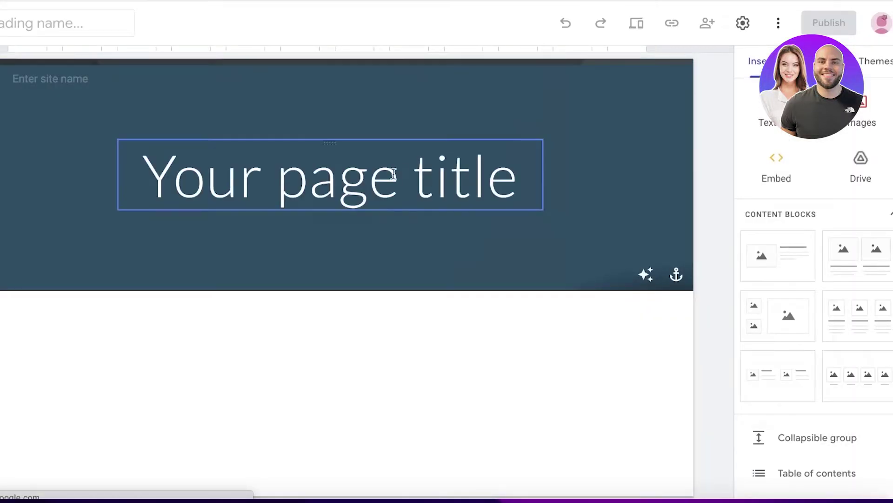
Replace the placeholder page title with 'Jane's Portfolio', correcting typos along the way.
triple_click(272, 176)
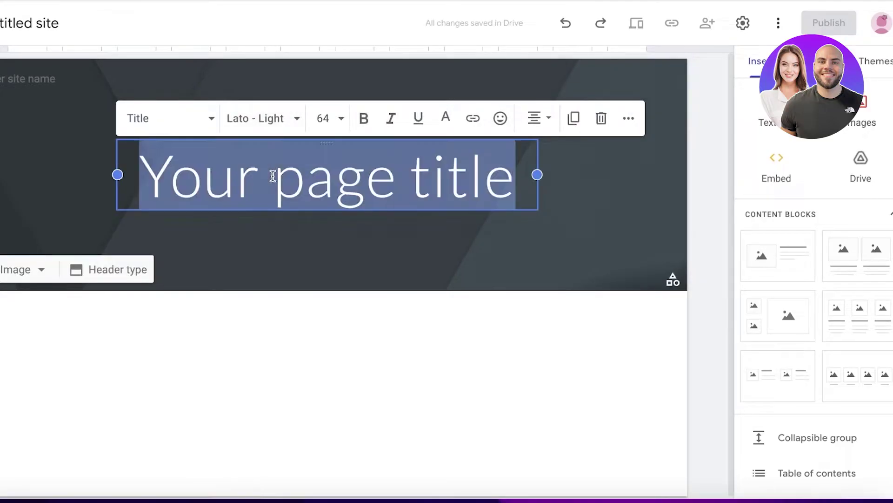
text(D)
key(BackSpace)
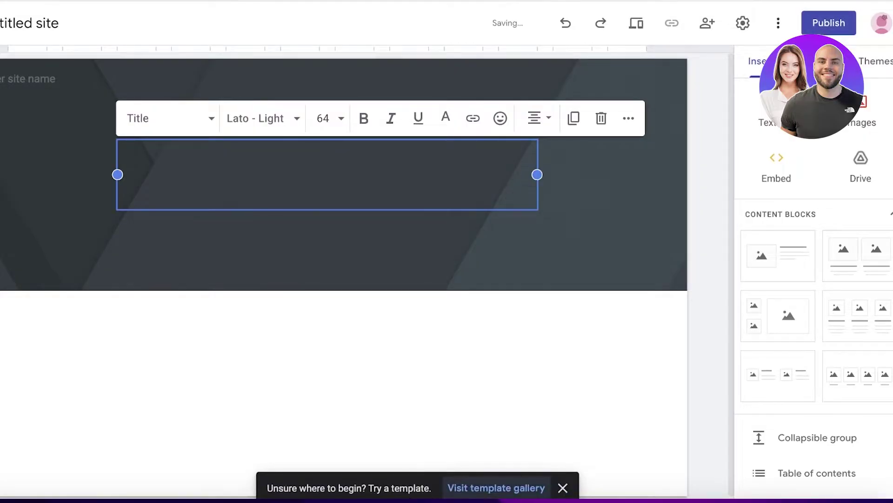
text(Jane;s)
key(BackSpace)
key(BackSpace)
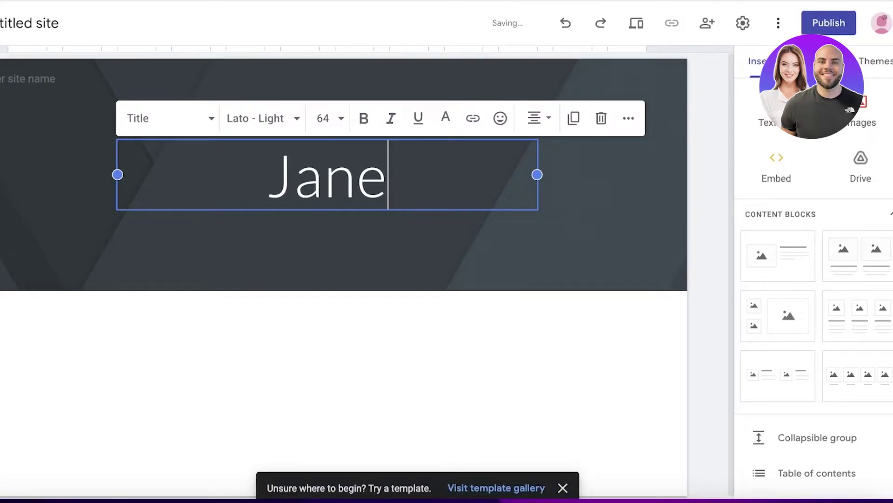
text('s Portfolio)
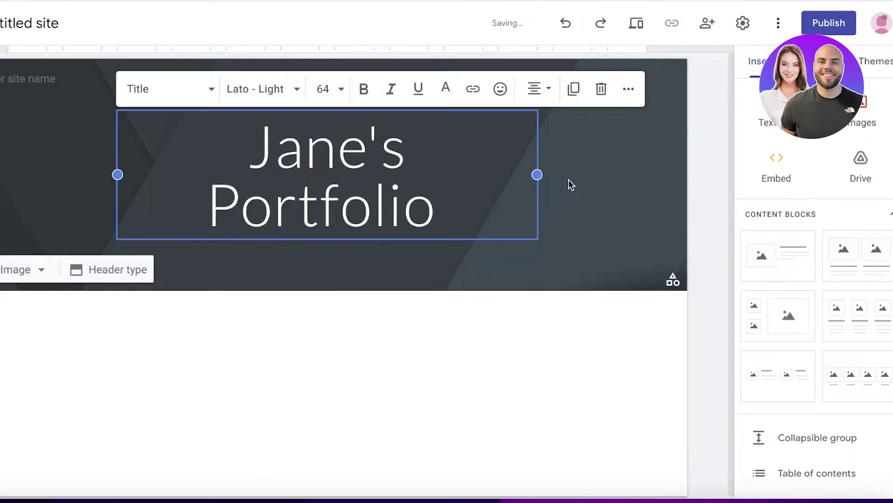
Format the title in bold Gentium Basic at size 36.
drag(454, 197, 231, 131)
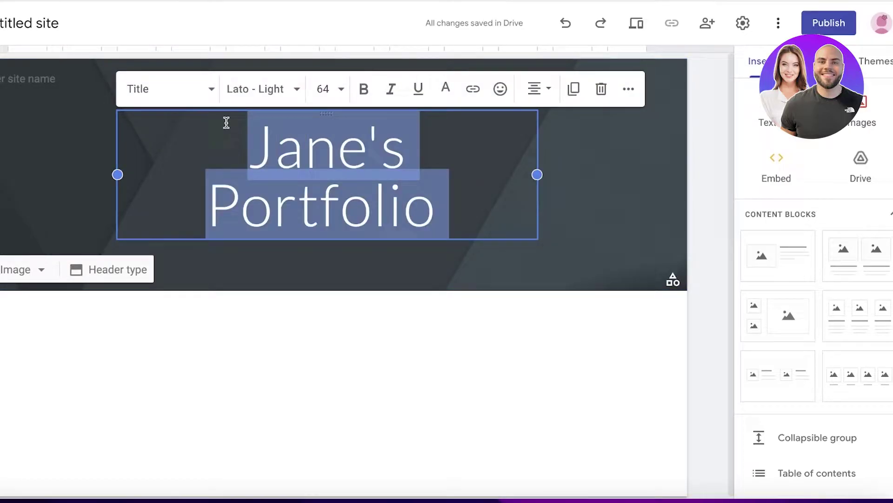
click(295, 88)
click(292, 240)
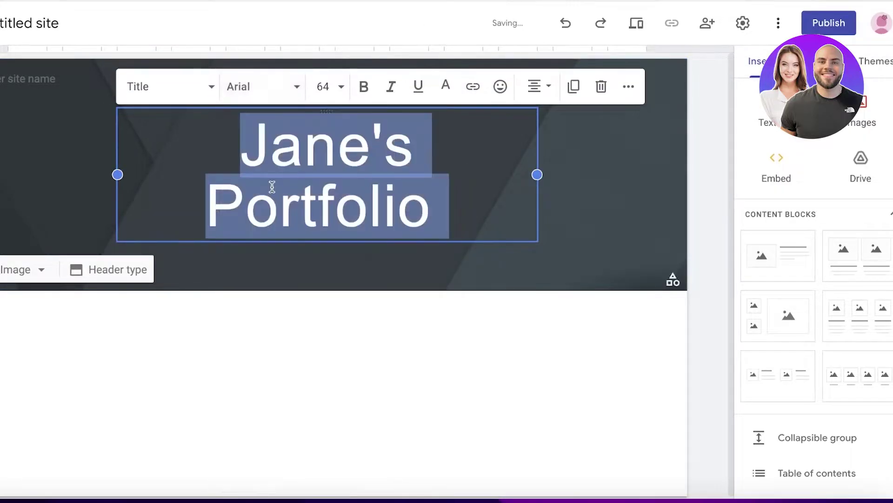
click(261, 93)
scroll(275, 326, down, 1)
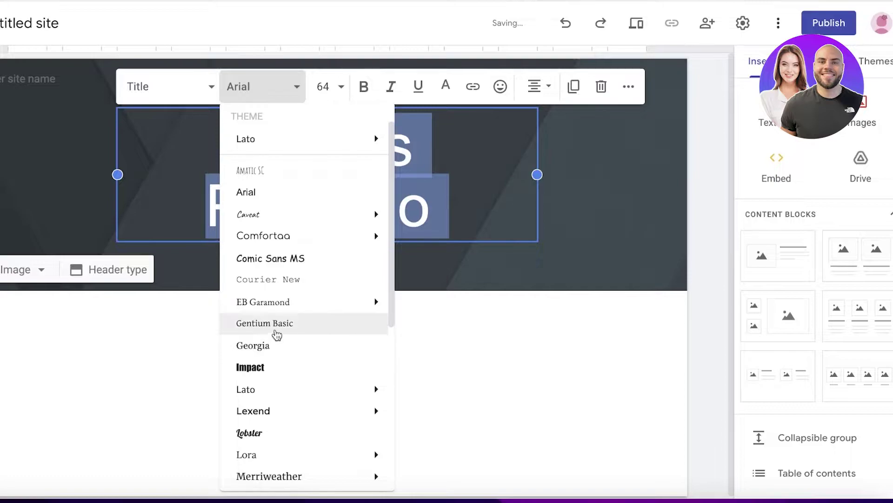
click(278, 324)
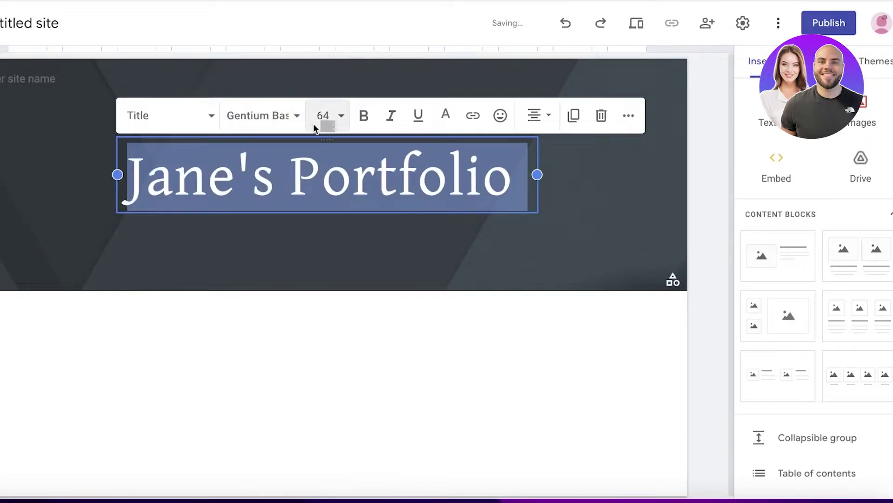
click(340, 116)
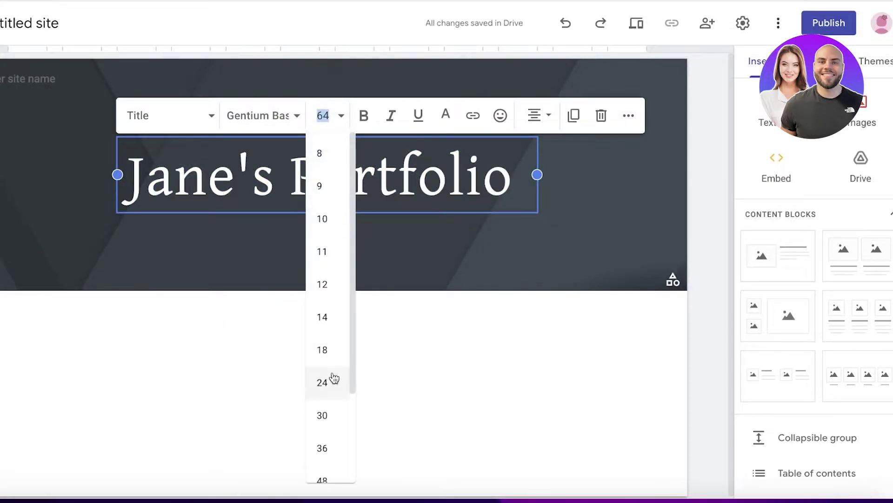
scroll(328, 354, down, 3)
click(326, 334)
click(364, 116)
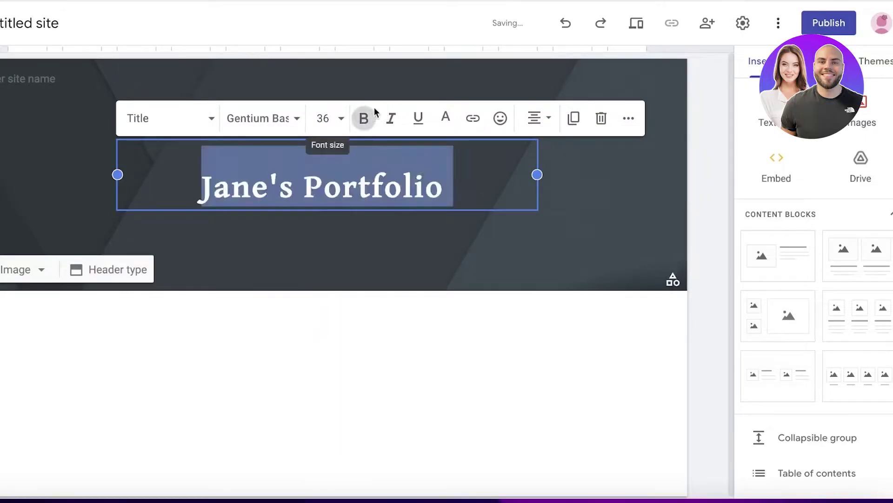
Try the Heading paragraph style on the title, then revert to Title and undo.
click(183, 130)
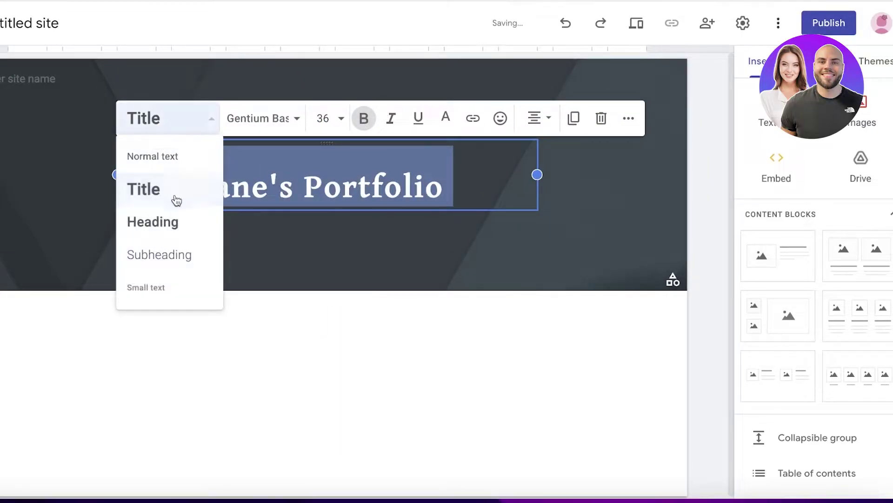
click(164, 224)
click(182, 139)
click(174, 205)
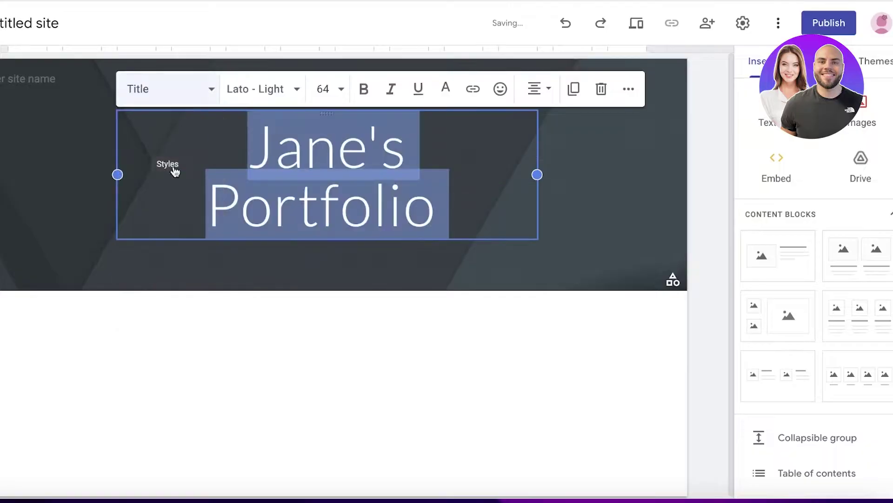
key(ctrl+z)
Move the title box back up into the header and reposition it.
click(298, 321)
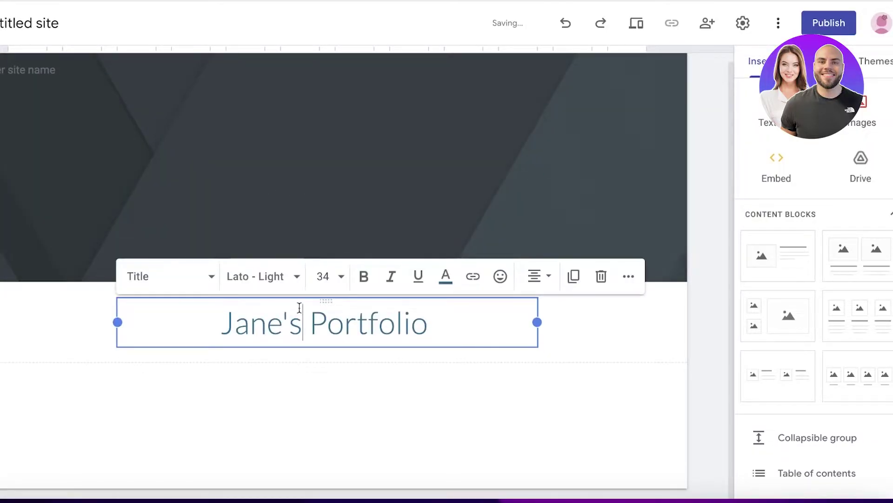
drag(325, 301, 300, 136)
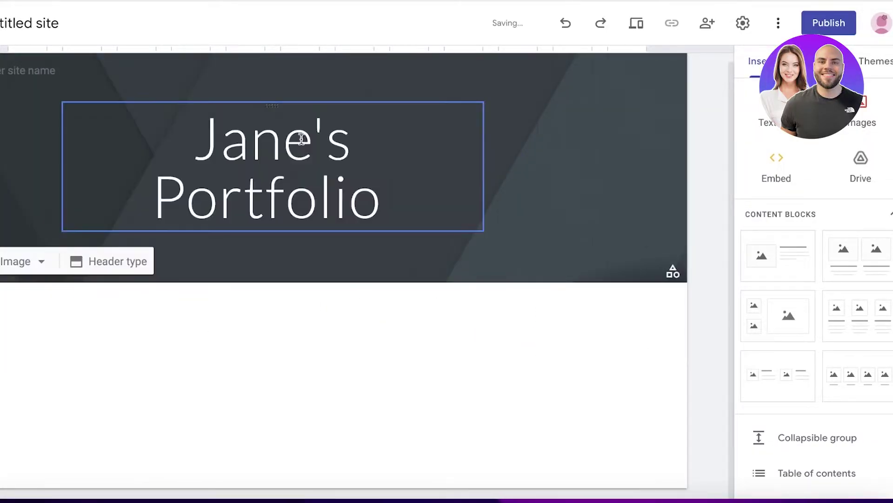
click(246, 121)
drag(272, 104, 352, 108)
Set the title to bold Gentium Basic at size 48, briefly trying Georgia.
click(324, 145)
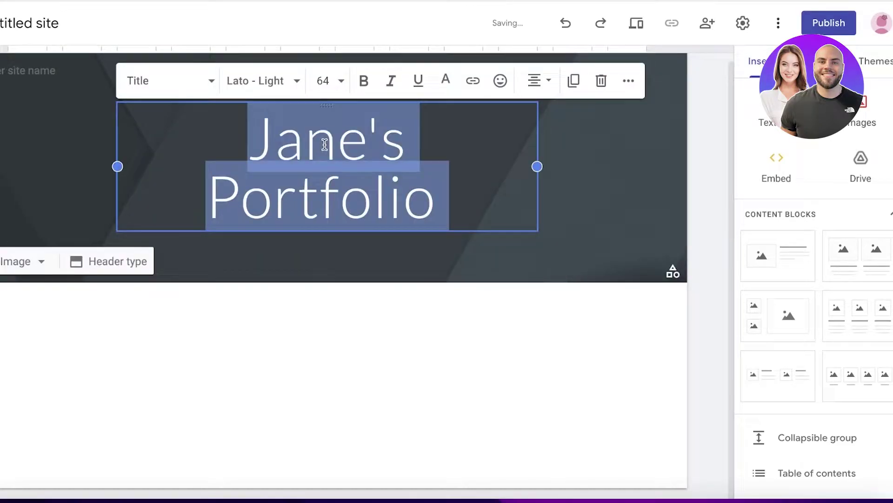
click(261, 91)
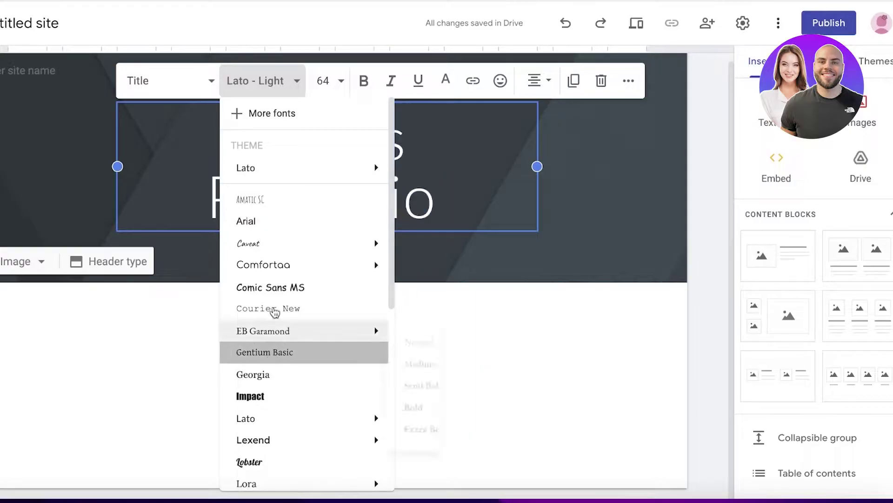
click(264, 352)
click(214, 106)
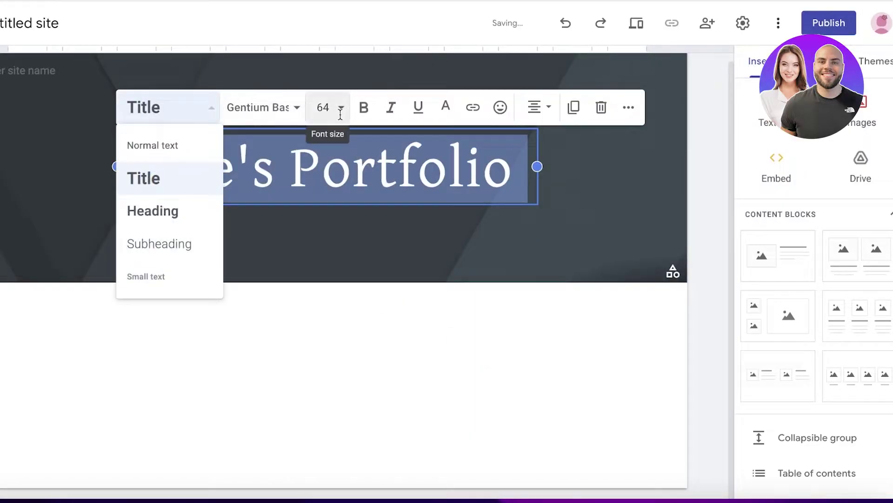
click(367, 116)
click(324, 77)
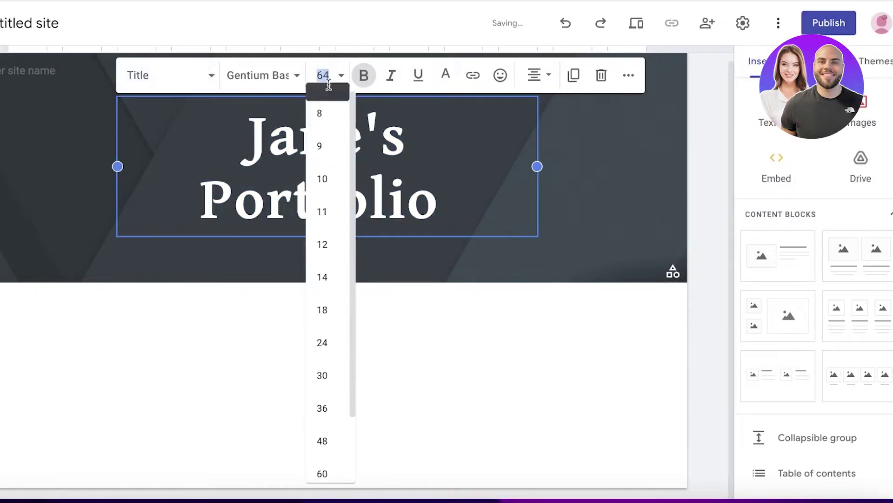
click(323, 443)
click(254, 110)
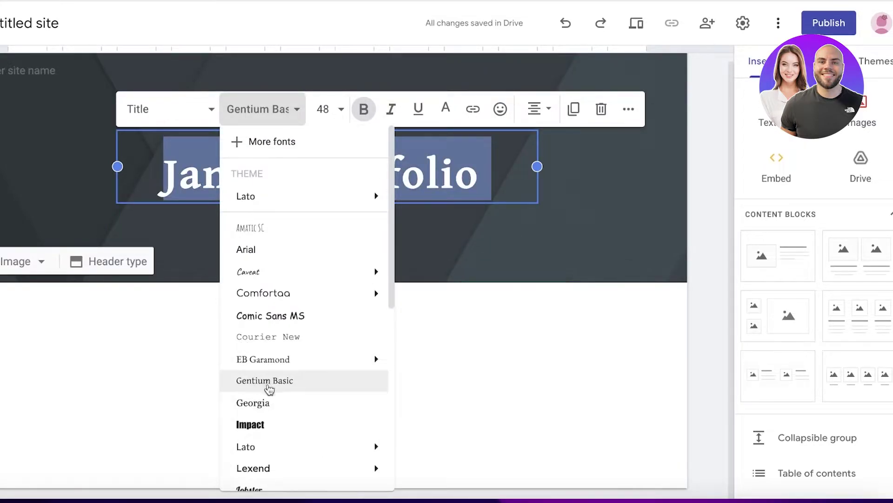
click(253, 403)
click(260, 110)
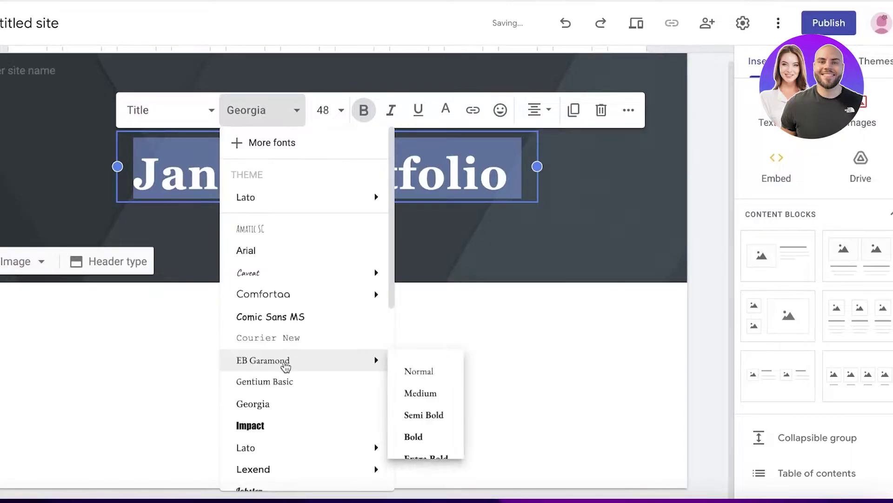
click(281, 382)
click(571, 190)
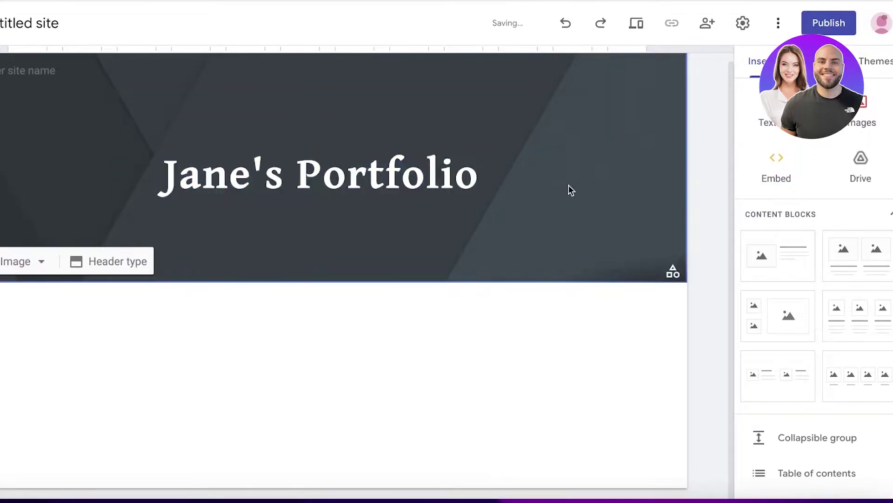
click(339, 188)
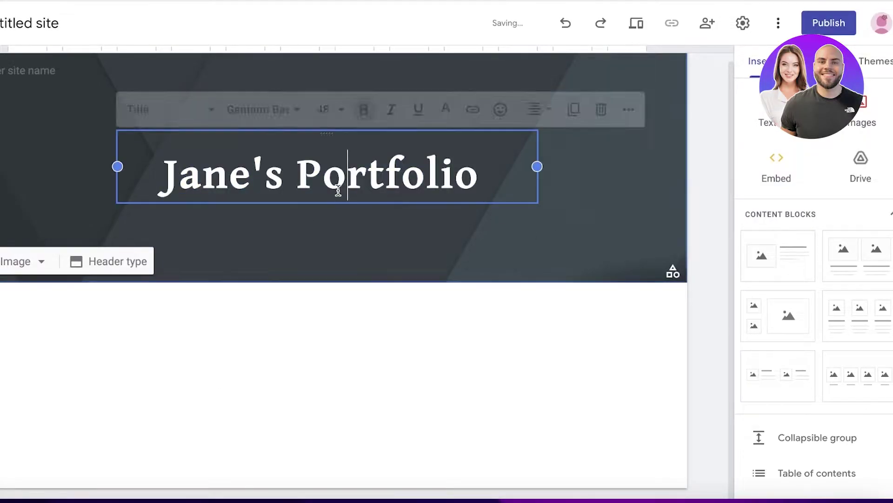
click(56, 70)
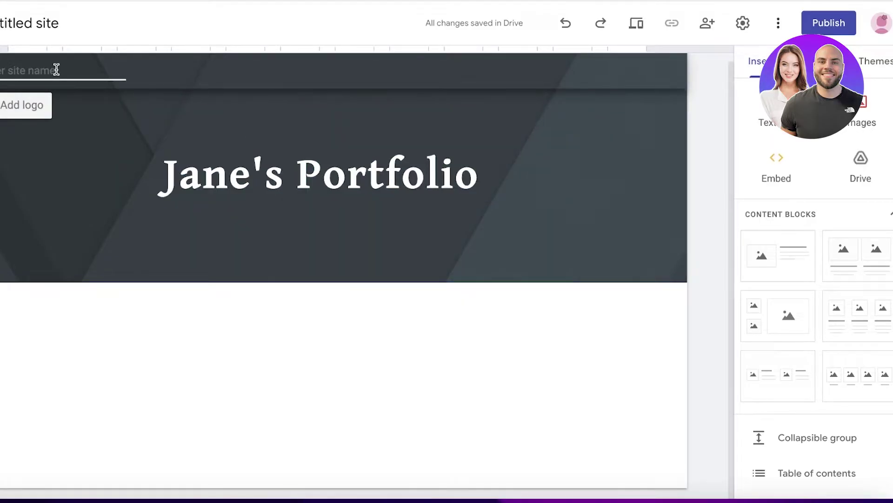
Try uploading the perfume image from Downloads as the site logo, then cancel.
click(24, 108)
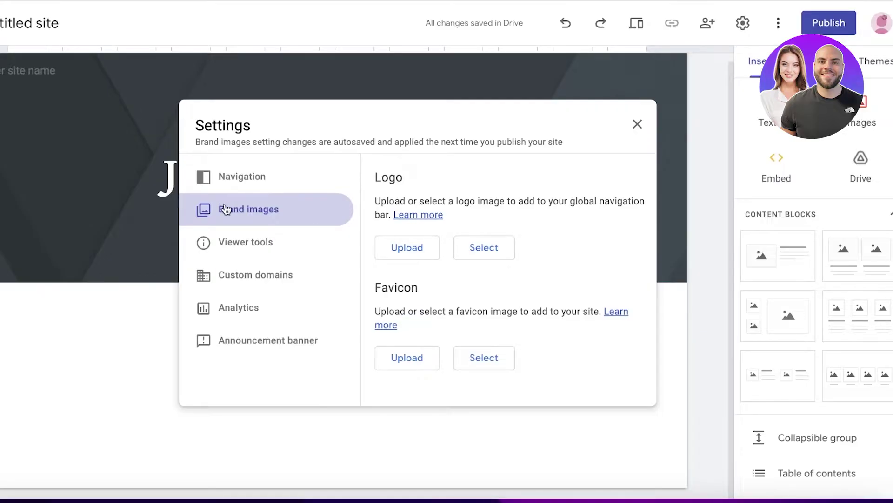
click(418, 252)
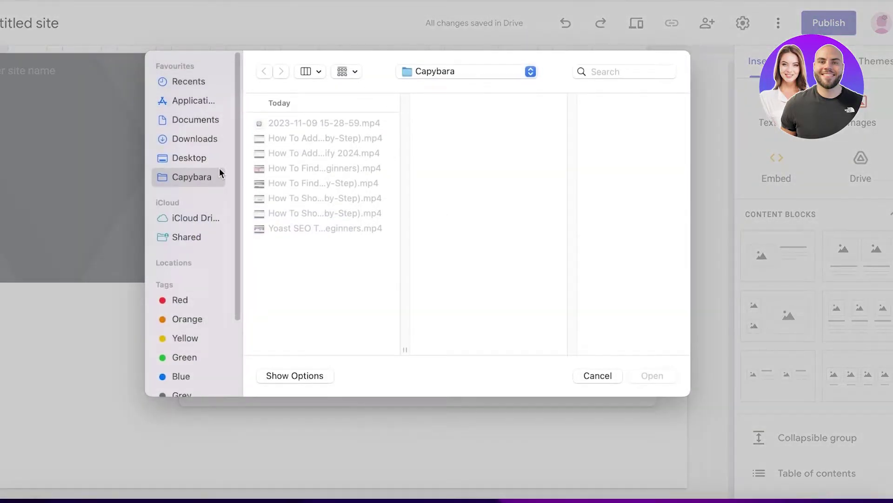
click(188, 139)
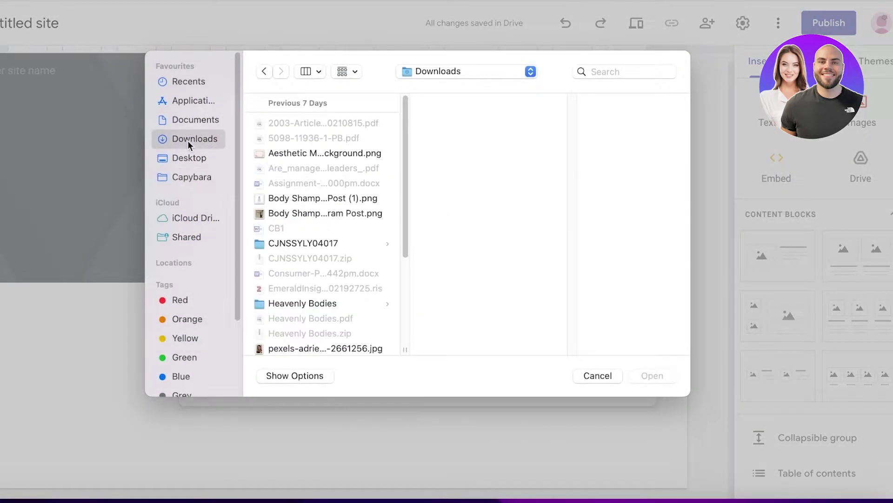
click(300, 214)
click(301, 204)
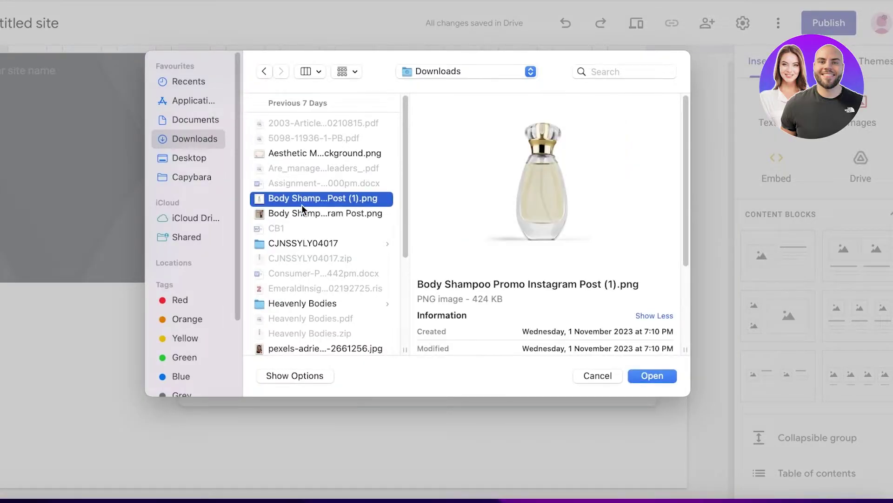
click(644, 375)
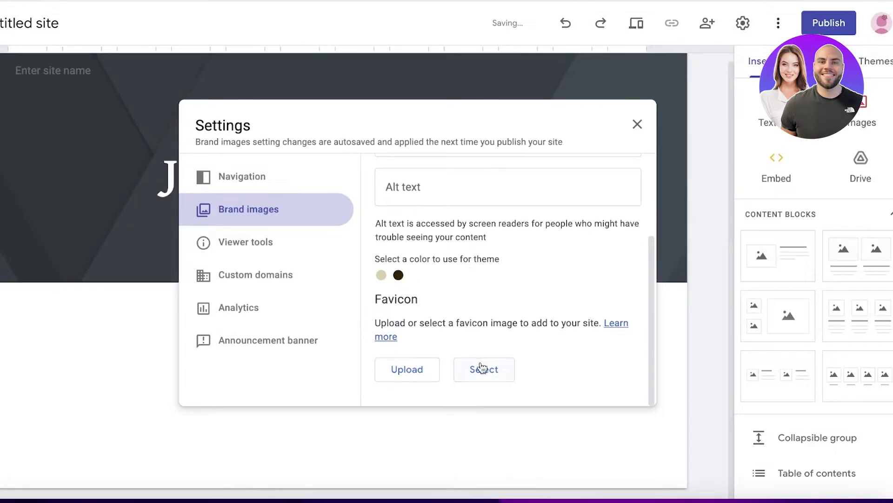
click(398, 376)
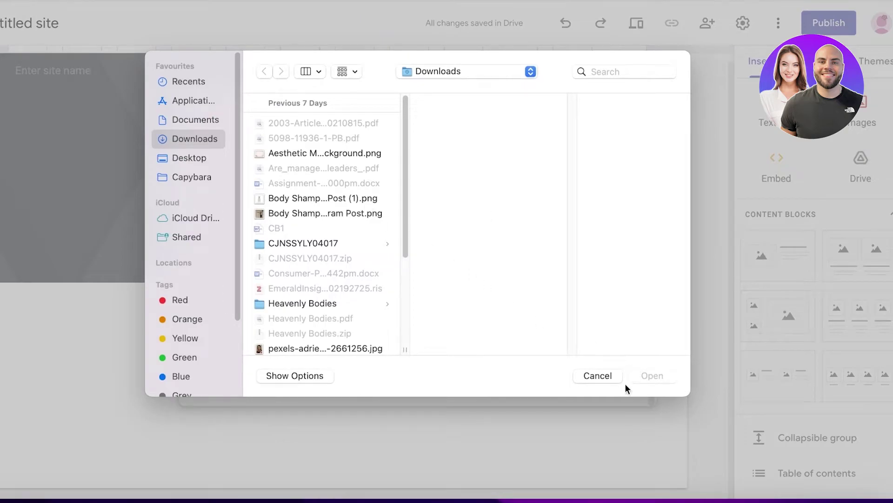
click(618, 379)
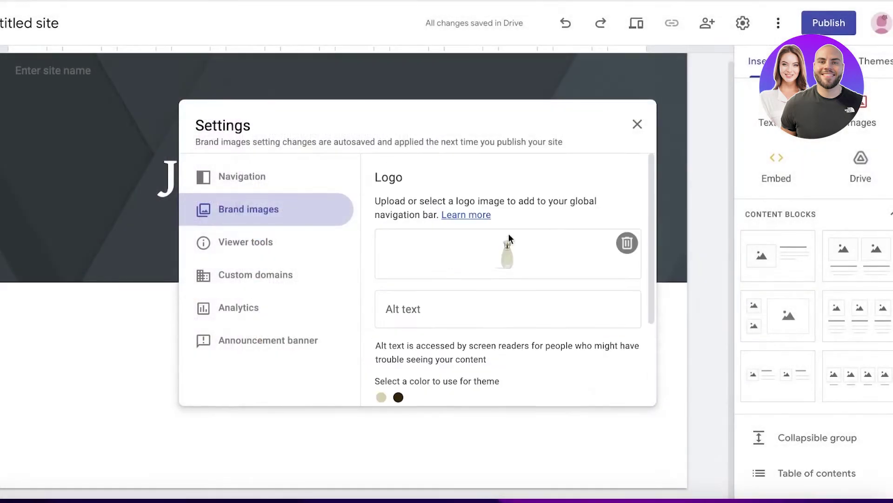
scroll(470, 339, down, 3)
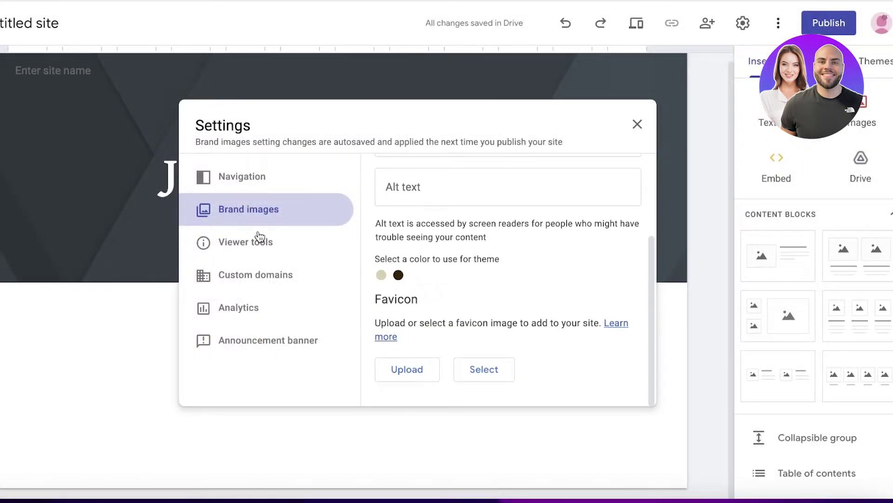
Close the settings and enter 'Jane's Portfolio' as the site name.
click(638, 123)
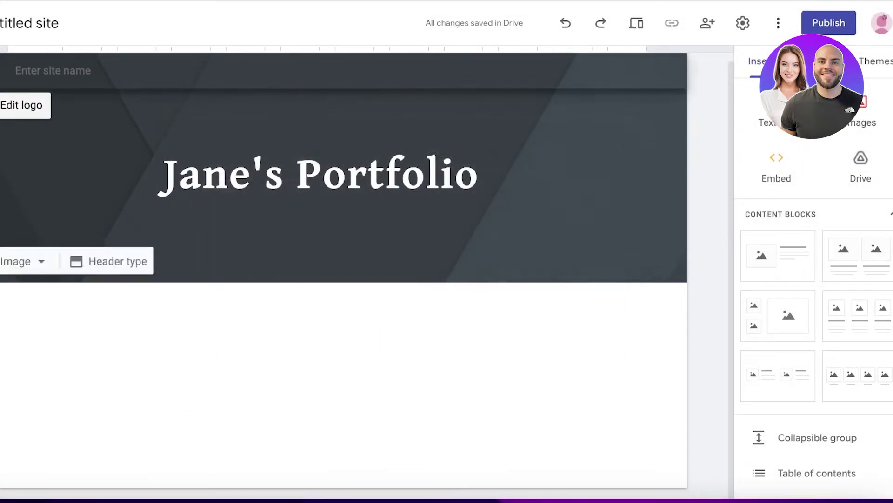
click(34, 76)
text(J)
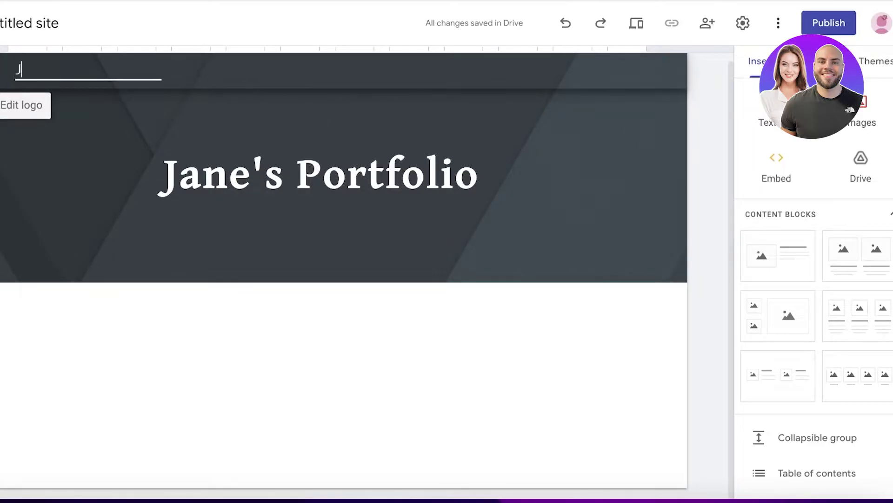
text(ane's Portfolio)
click(163, 177)
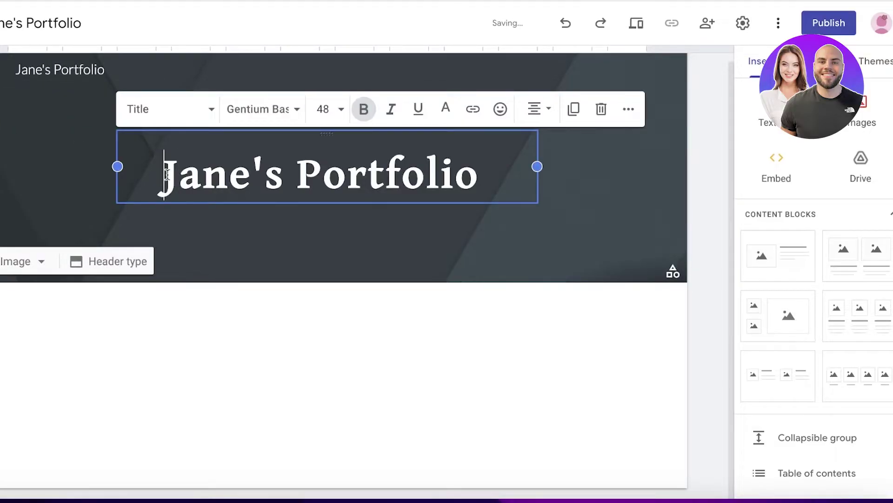
Add 'Welcome to' before the name and break the title onto two lines.
text(Welcome )
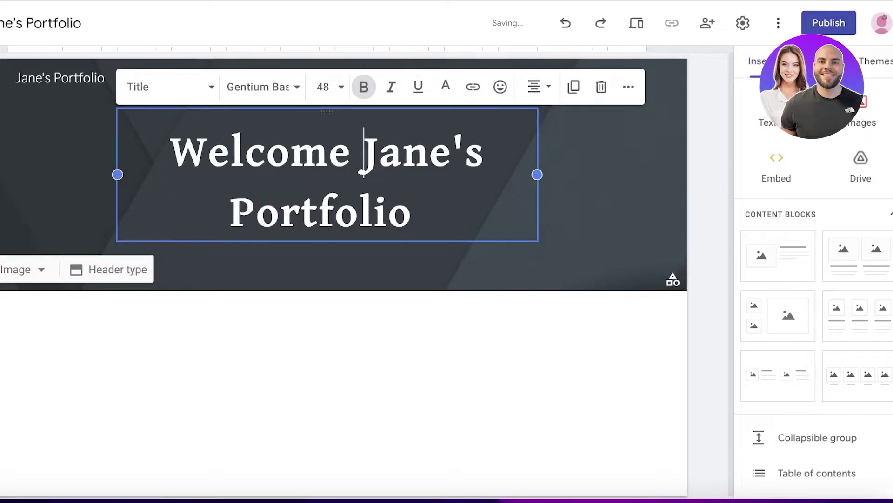
text(to)
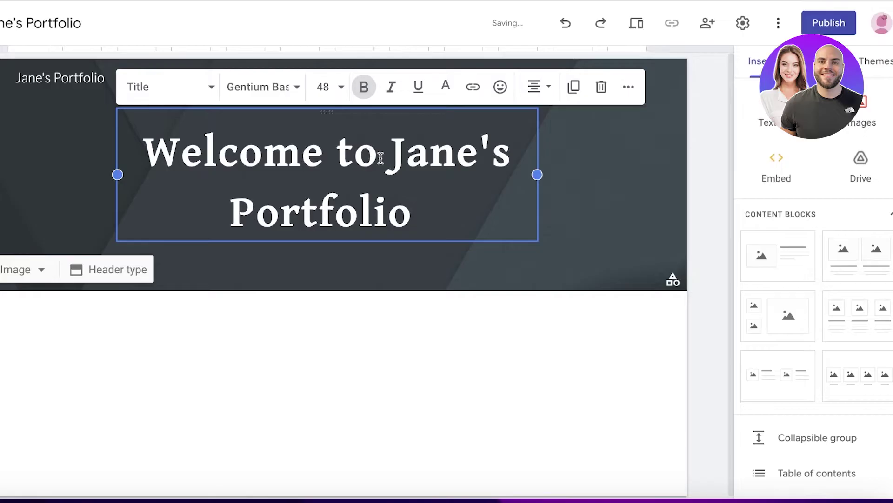
key(Return)
click(594, 239)
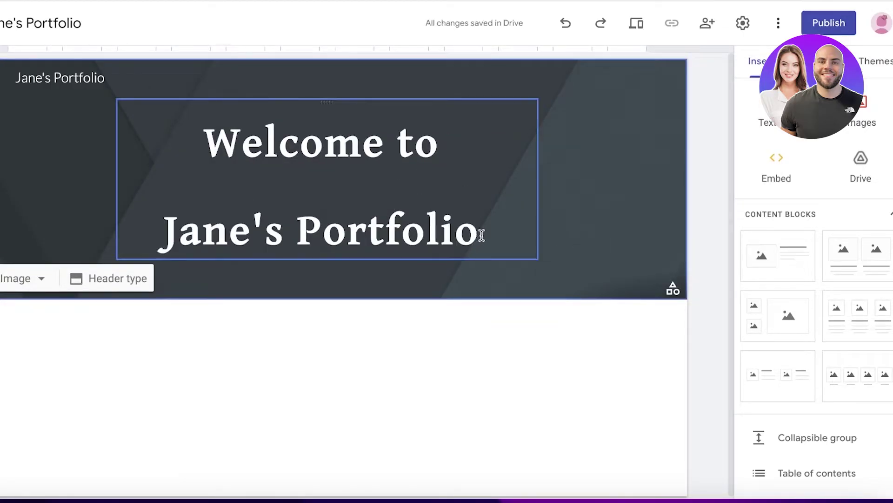
drag(480, 233, 268, 122)
click(299, 196)
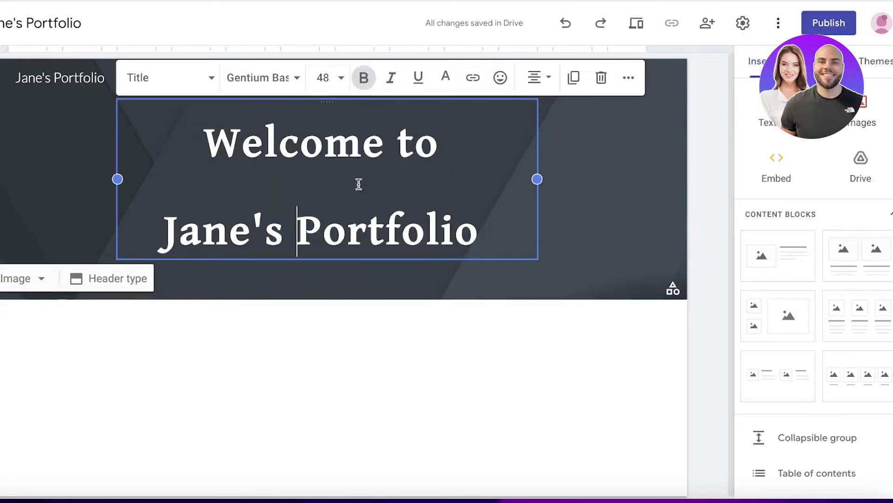
click(55, 140)
click(188, 143)
key(Return)
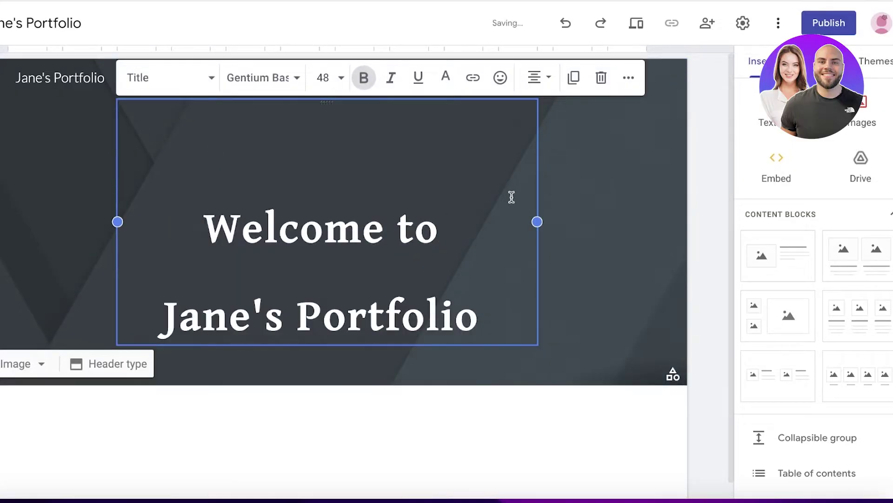
key(BackSpace)
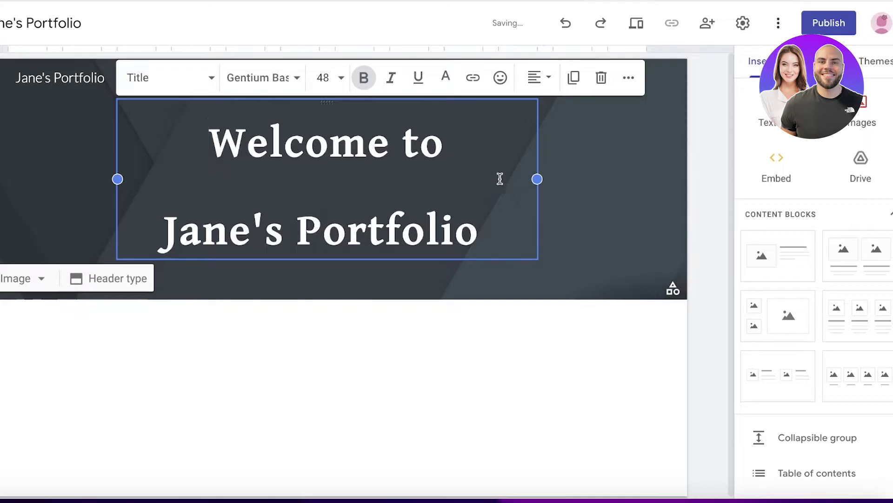
key(BackSpace)
Experiment with title alignment, left-aligning the lines and rejoining them into one.
click(539, 77)
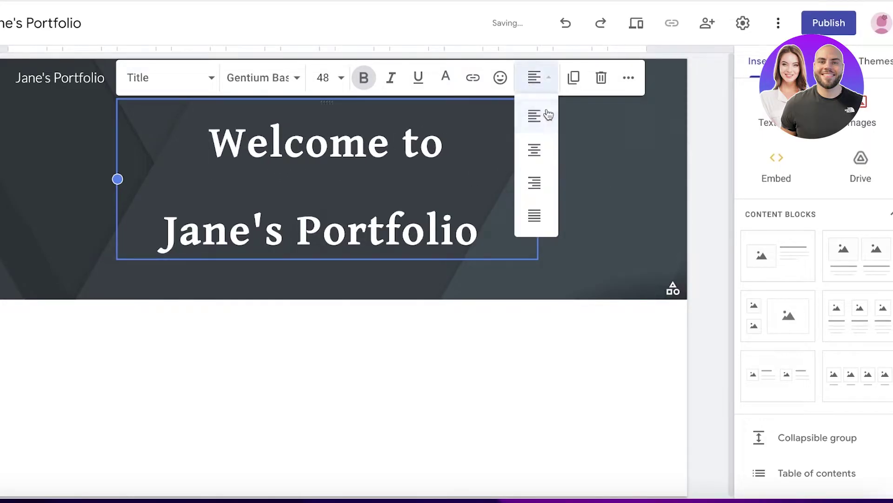
click(546, 151)
double_click(343, 222)
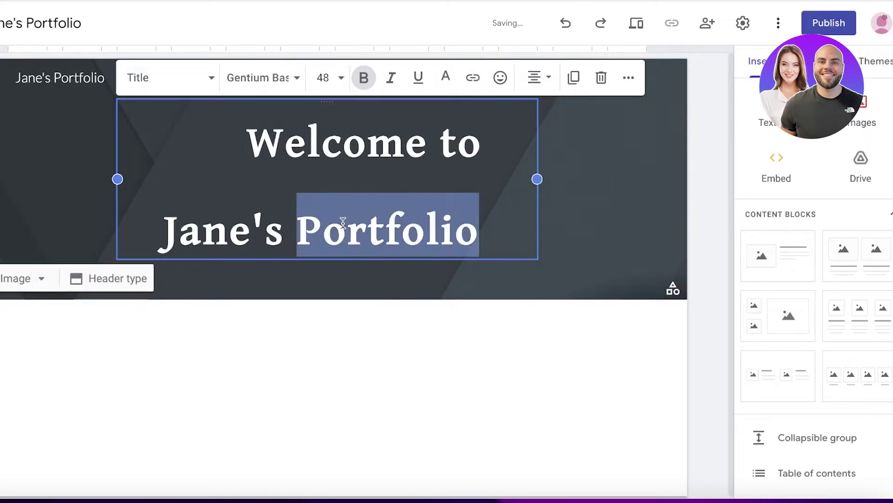
click(343, 222)
drag(492, 219, 209, 123)
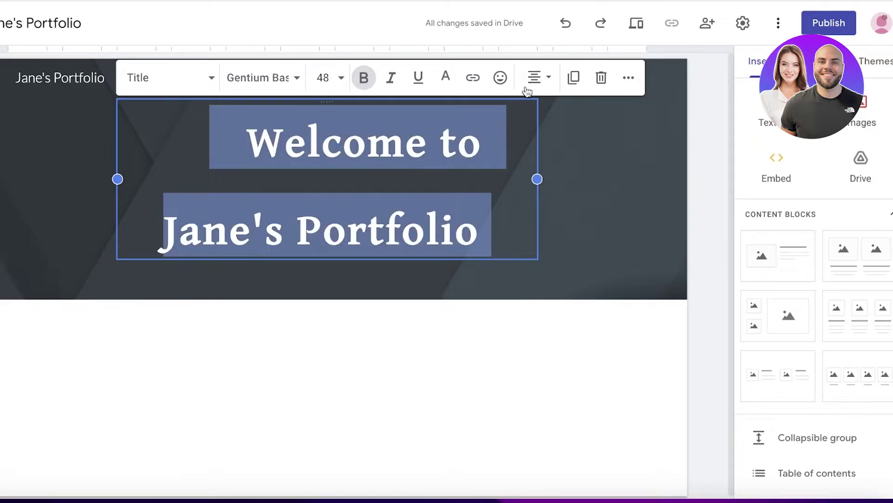
click(534, 78)
click(535, 79)
click(534, 79)
key(Left)
text(=)
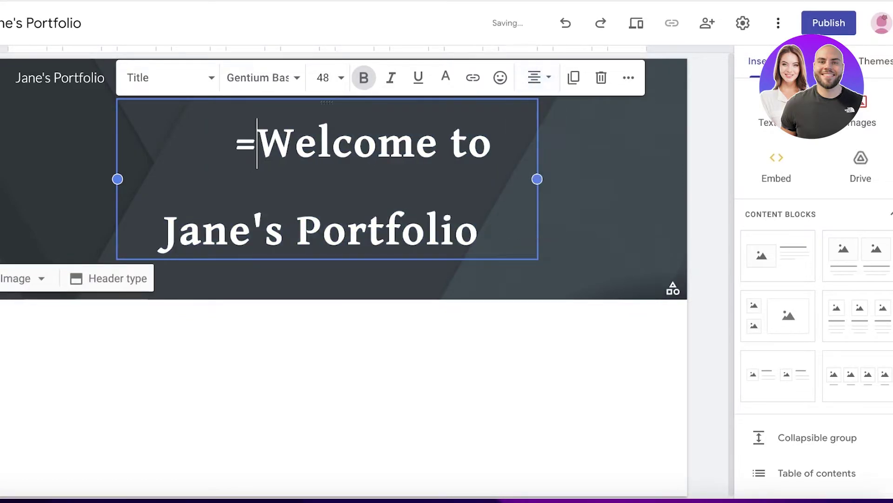
key(BackSpace)
key(ctrl+shift+l)
key(Down)
key(ctrl+shift+l)
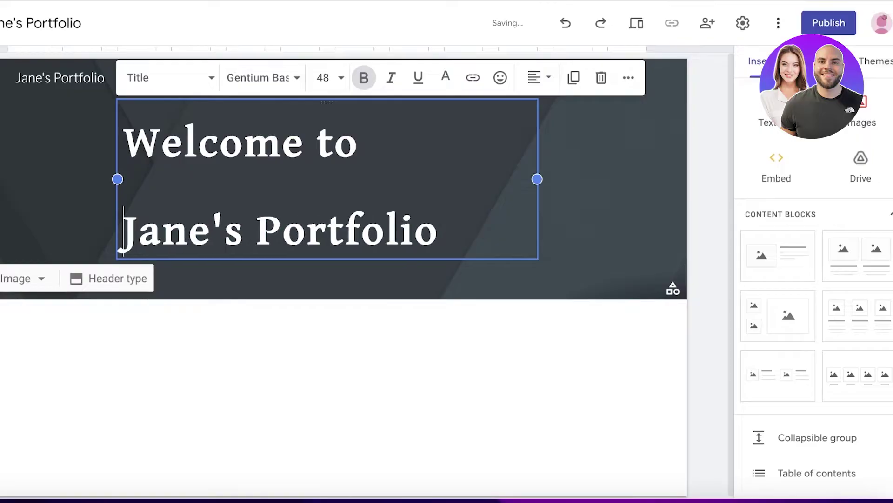
key(BackSpace)
key(BackSpace)
Centre the whole title and split it onto a new line before 'Jane's'.
key(ctrl+a)
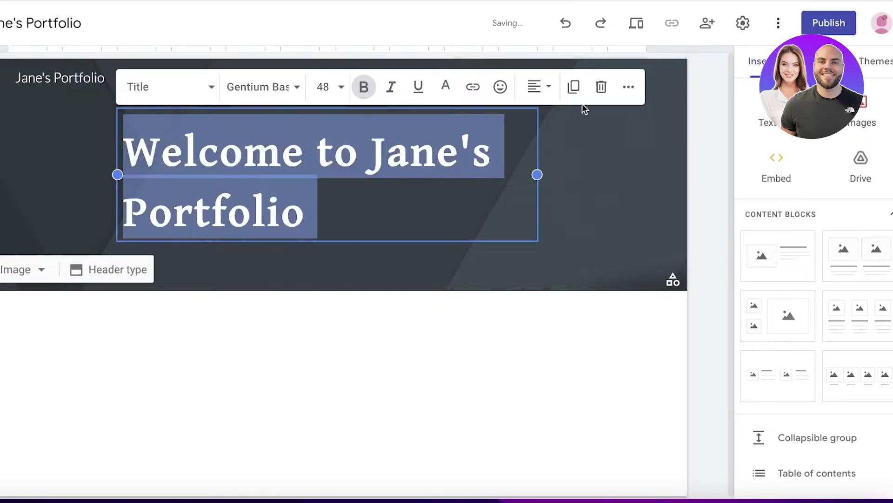
click(539, 87)
click(533, 156)
click(389, 163)
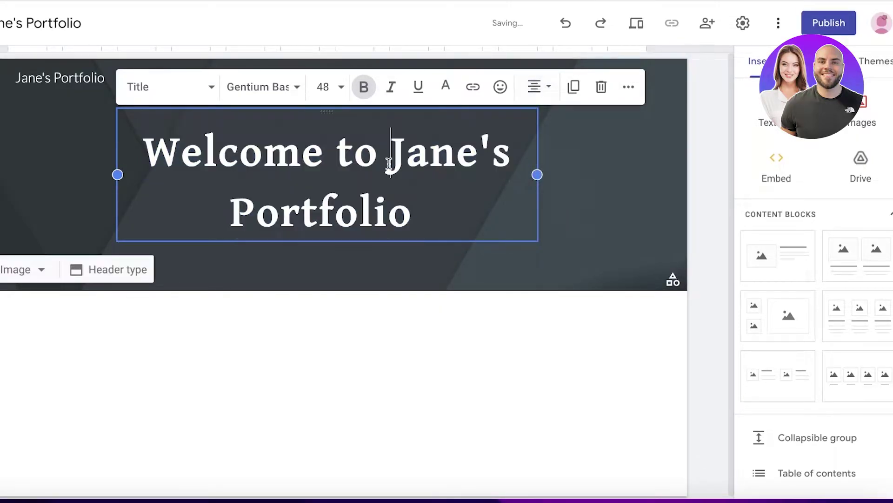
key(Return)
click(719, 186)
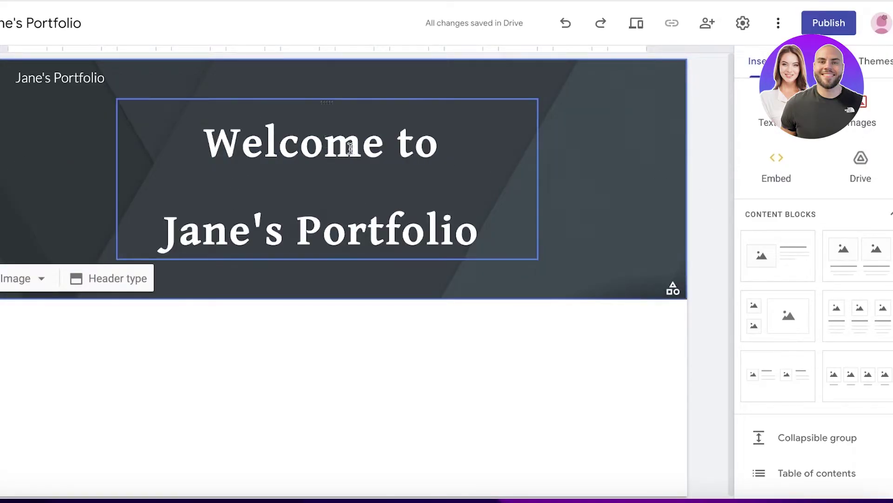
Switch the header type to Cover.
click(144, 278)
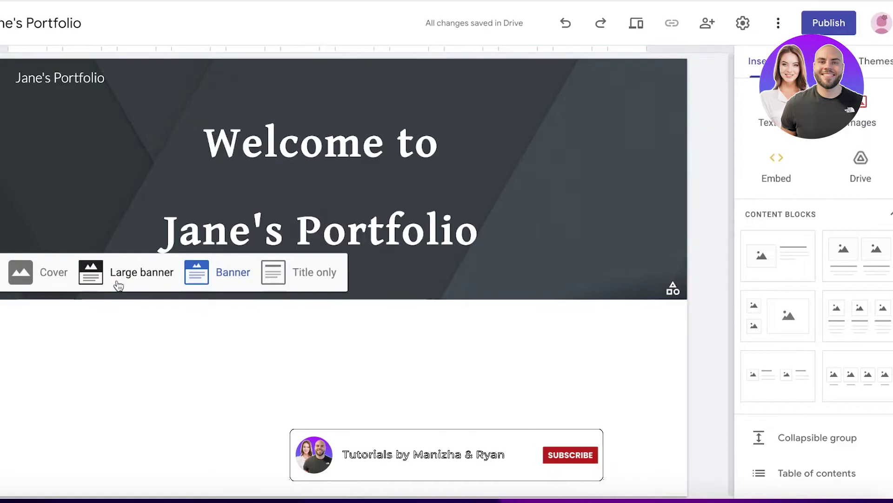
click(54, 277)
scroll(253, 280, down, 3)
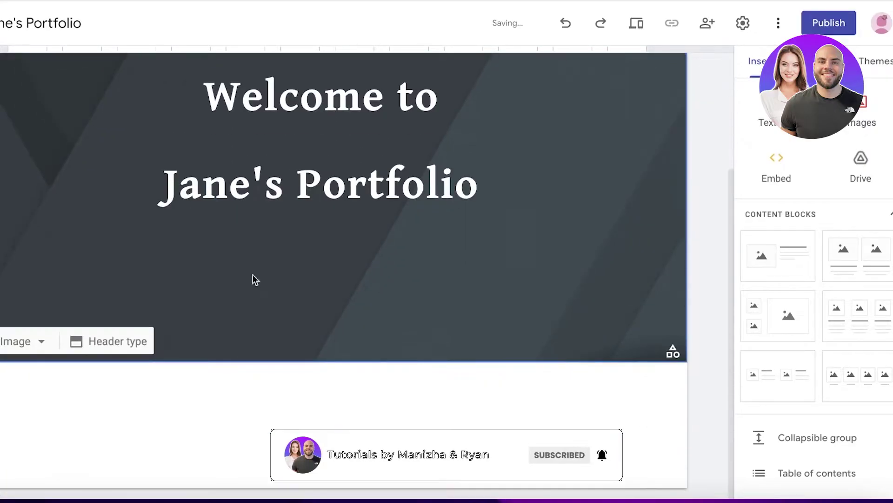
Upload the dark portrait photo pexels-photo-5733000.jpeg as the header background image.
click(21, 378)
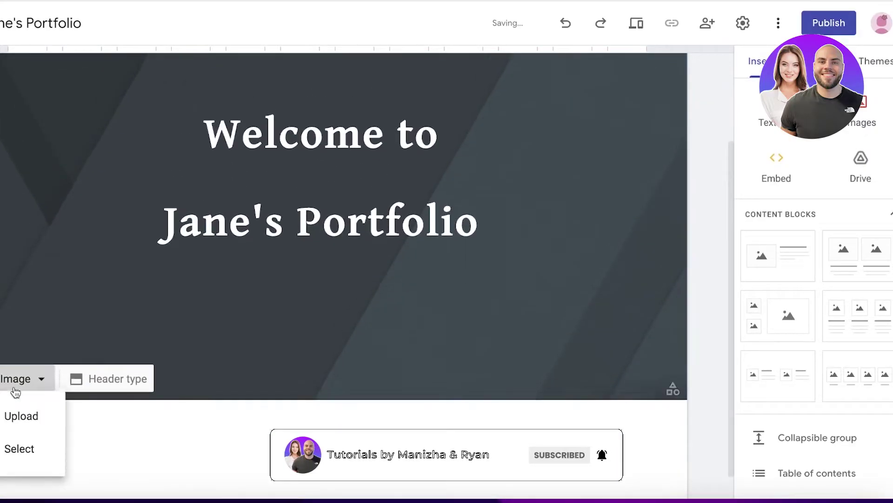
click(14, 421)
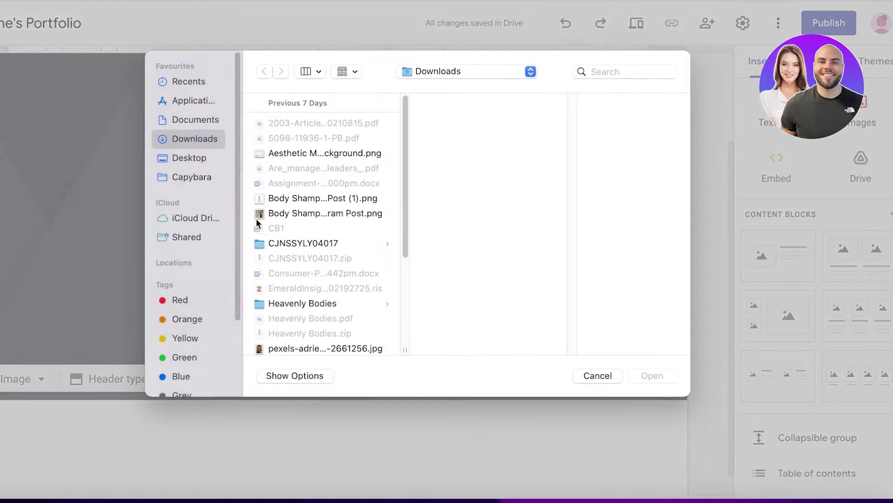
click(297, 205)
click(306, 200)
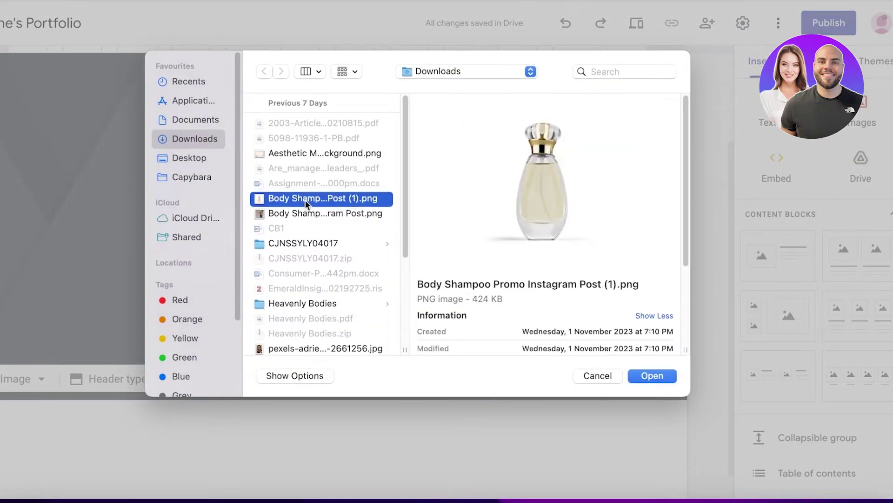
scroll(308, 212, down, 3)
click(316, 278)
click(314, 293)
click(311, 322)
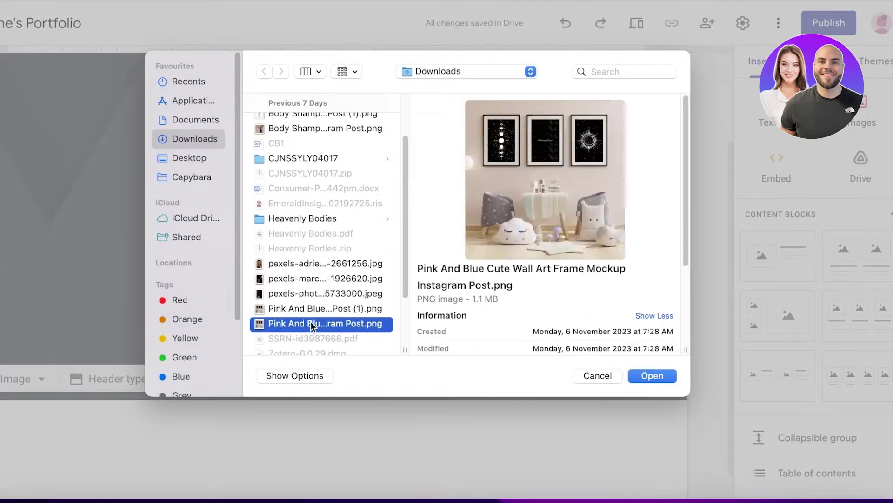
click(311, 309)
click(317, 290)
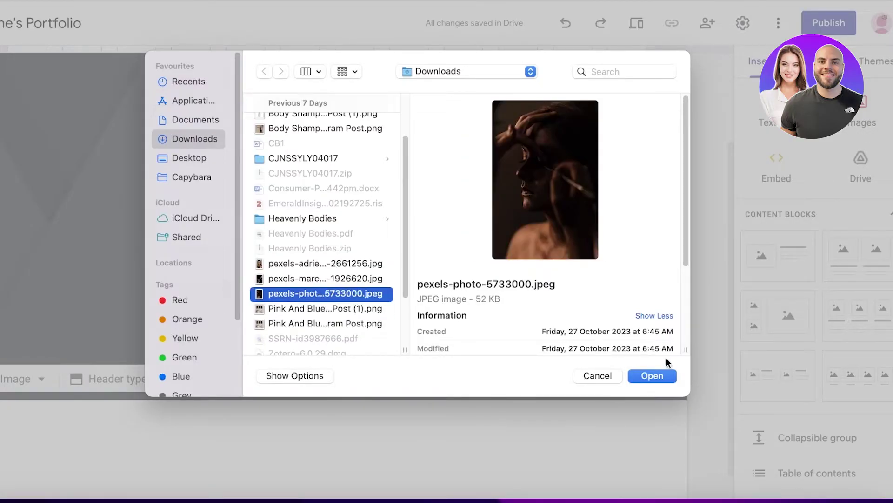
click(653, 375)
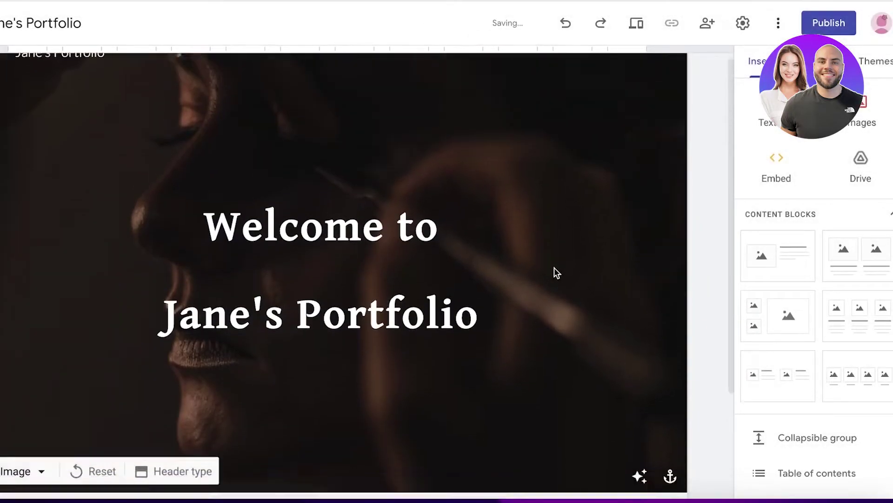
scroll(554, 267, down, 3)
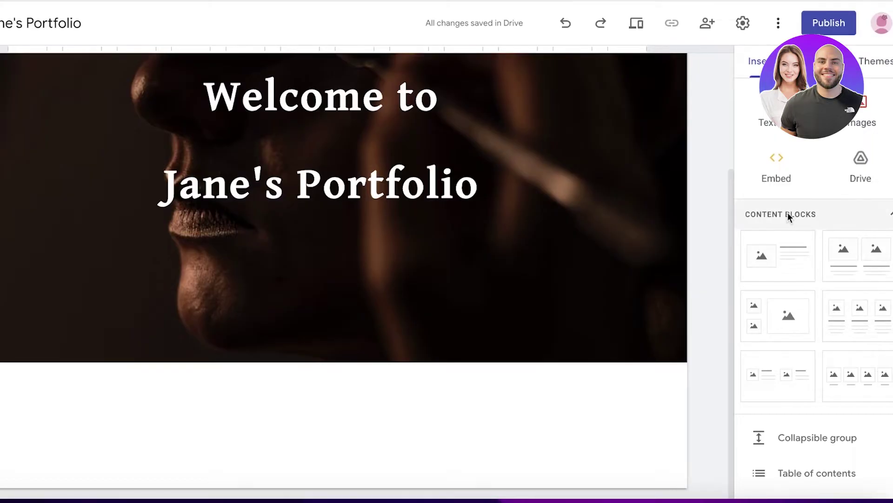
click(861, 325)
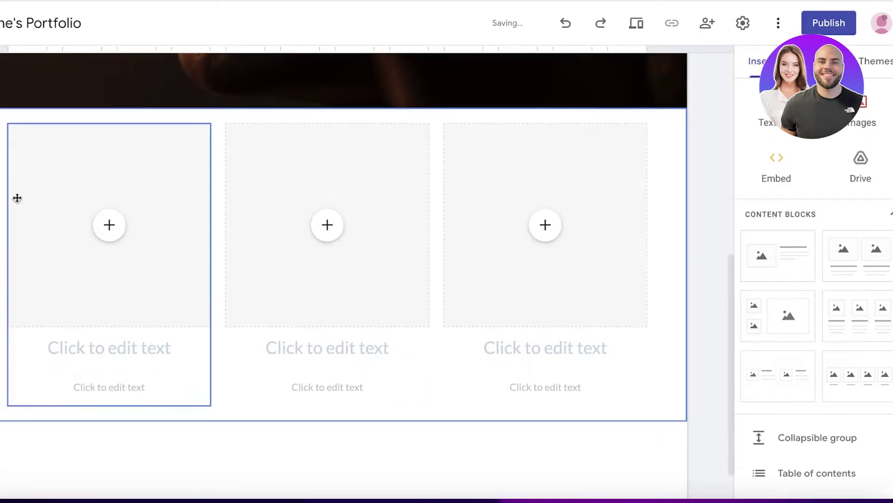
click(147, 223)
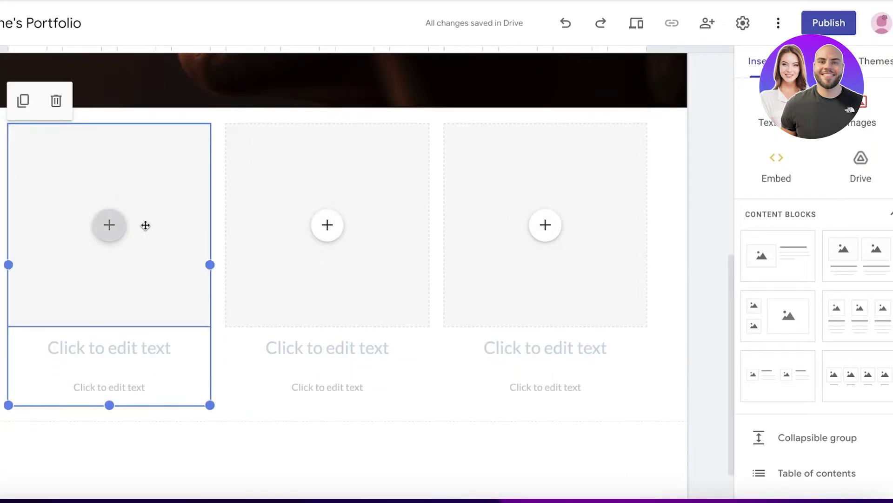
click(103, 226)
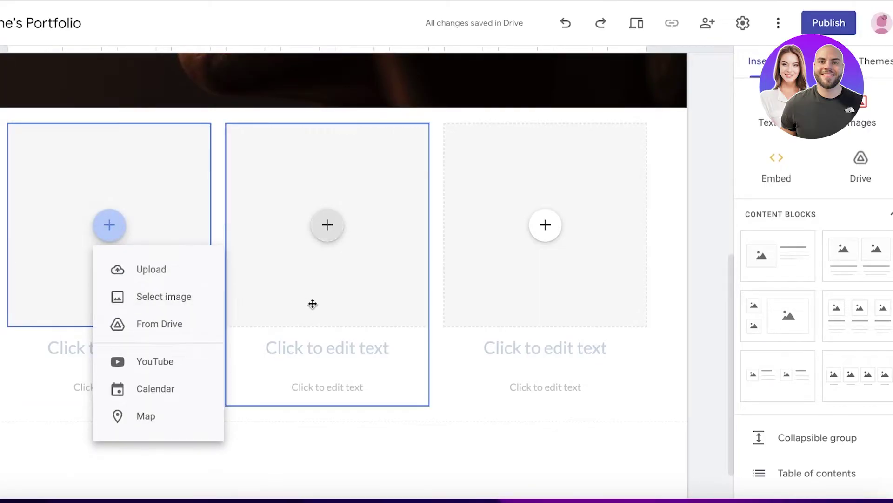
click(135, 273)
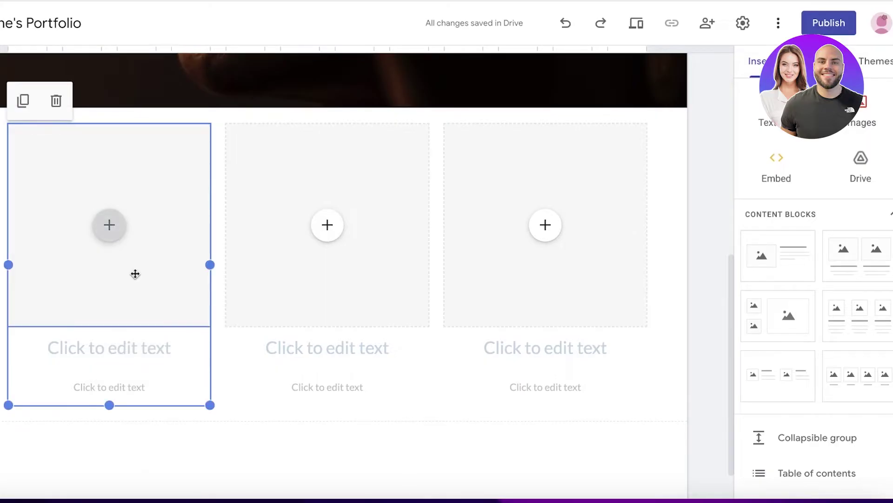
key(Delete)
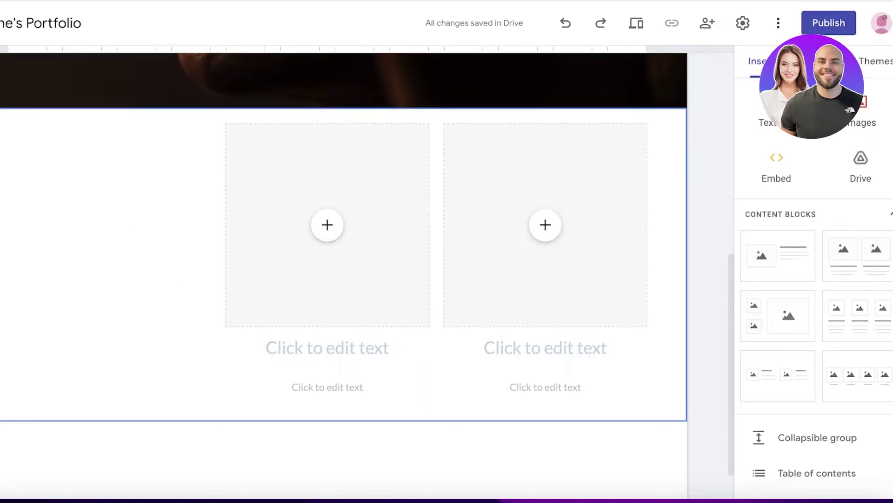
key(ctrl+z)
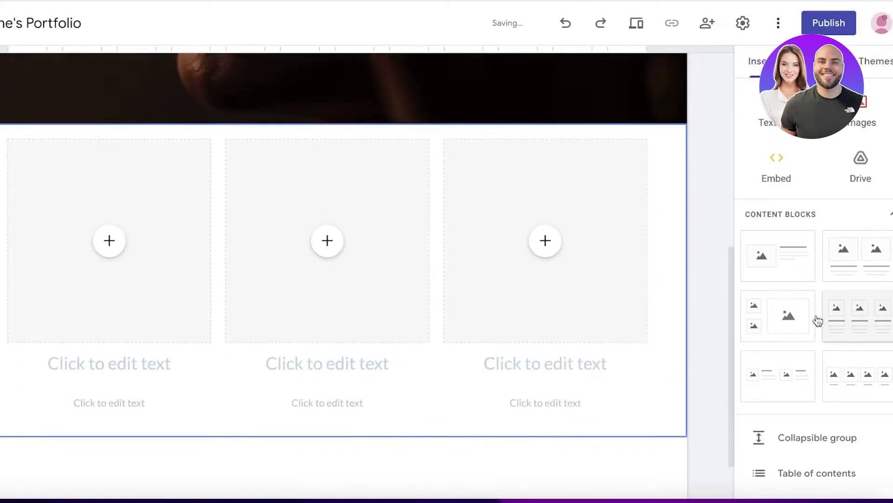
Fill the left gallery card with the dark makeup portrait uploaded from Downloads.
click(116, 225)
click(143, 259)
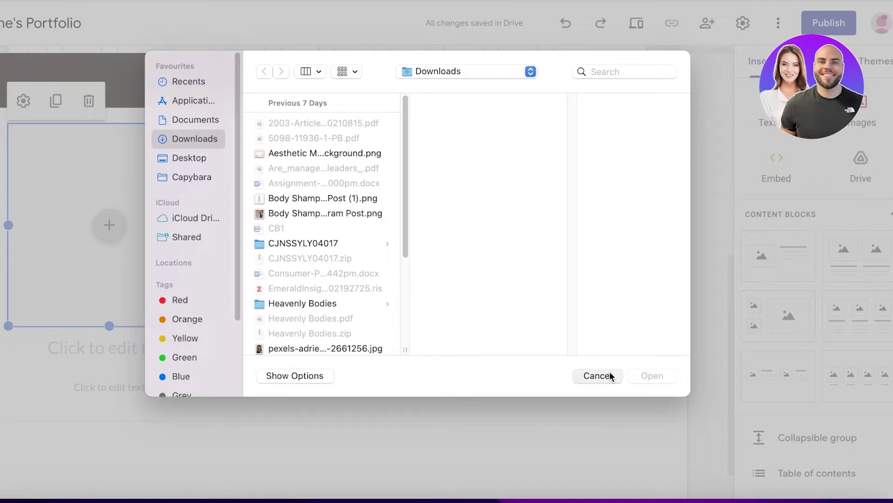
click(610, 375)
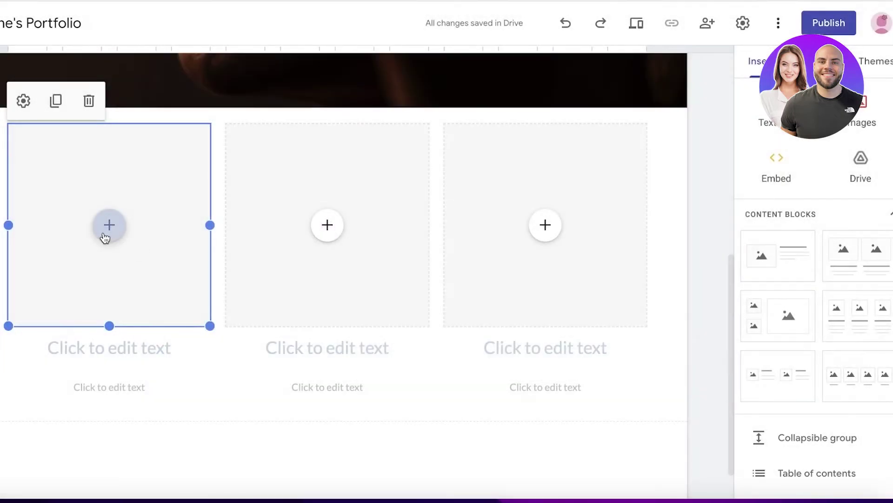
click(108, 225)
click(145, 300)
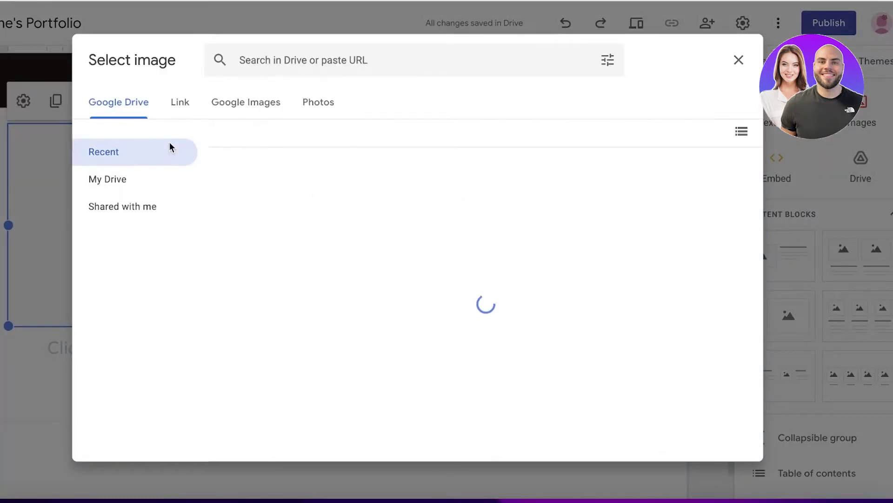
click(738, 60)
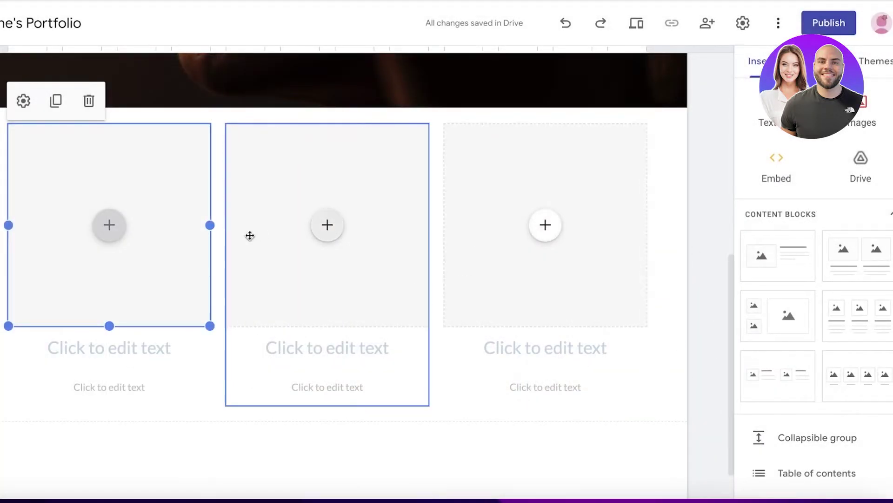
click(109, 225)
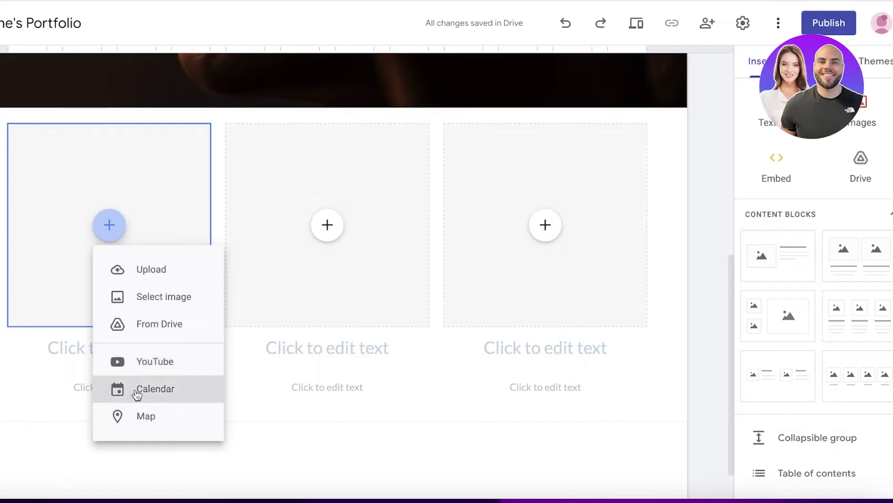
click(109, 273)
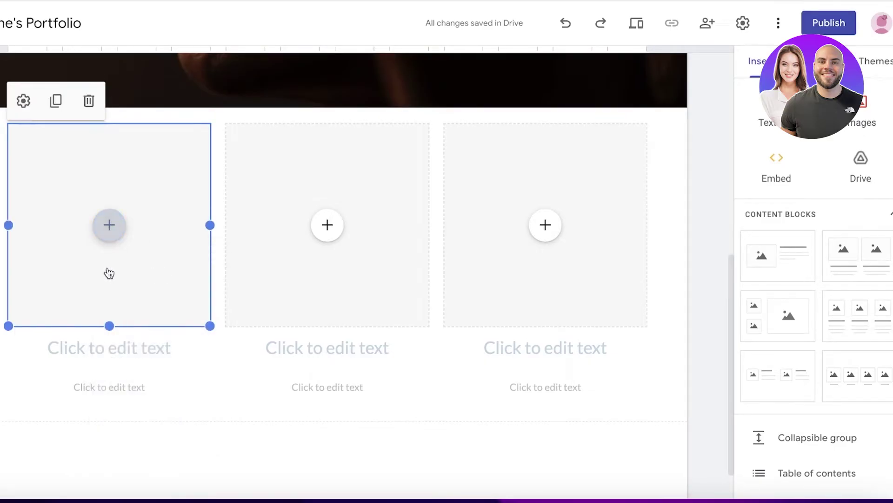
scroll(326, 220, down, 5)
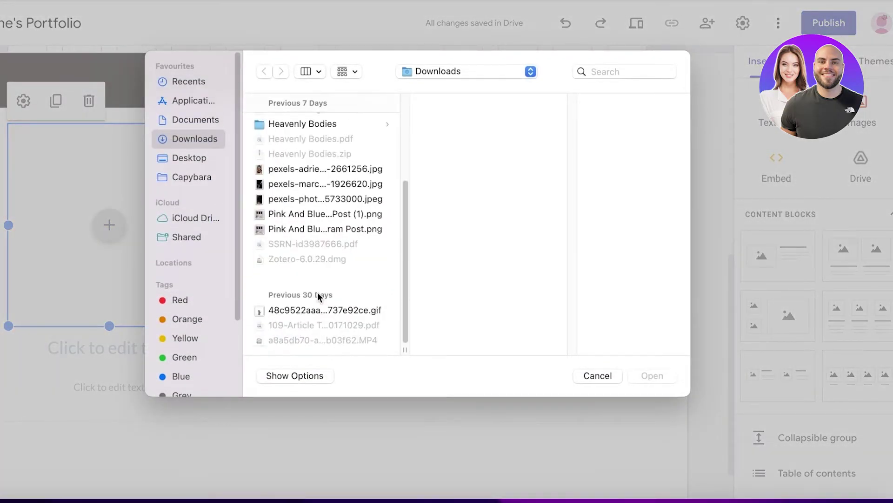
click(300, 214)
double_click(299, 198)
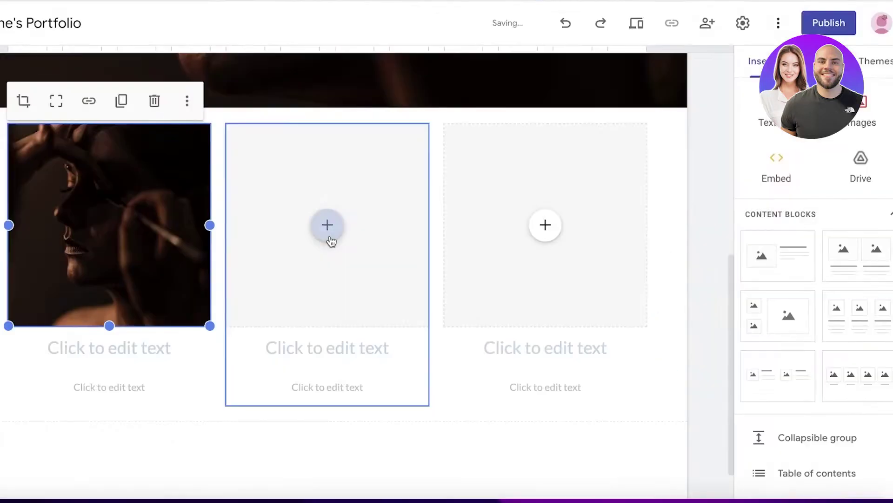
Upload the photo of a model holding a product into the middle card.
click(328, 227)
click(419, 260)
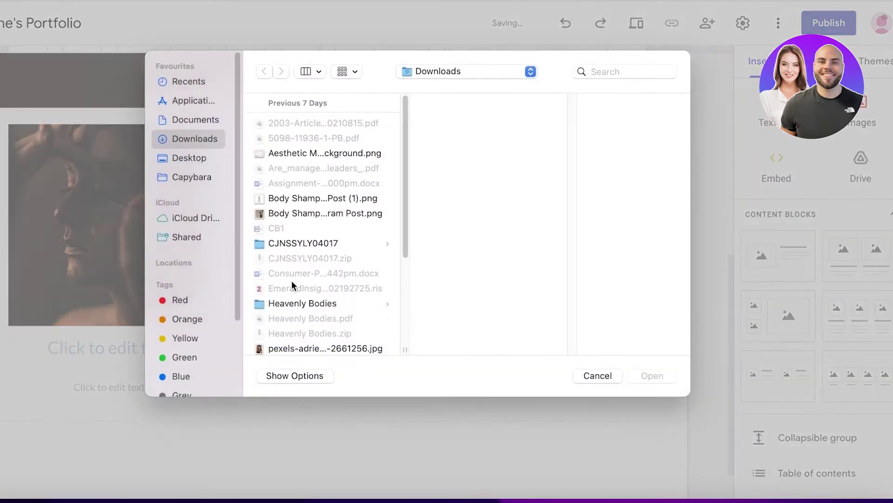
scroll(293, 282, down, 5)
click(299, 196)
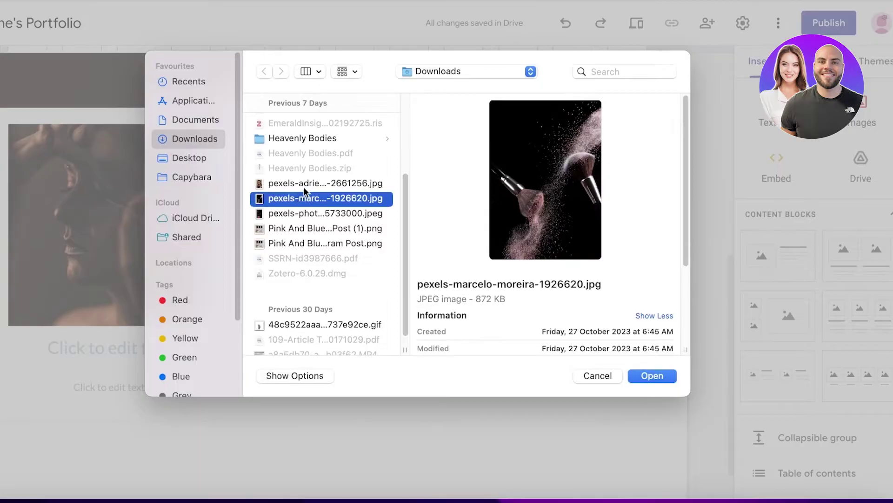
double_click(302, 195)
Upload the powder-brush photo pexels-marcelo-moreira-1926620.jpg into the third card.
click(543, 225)
click(587, 267)
scroll(316, 232, down, 5)
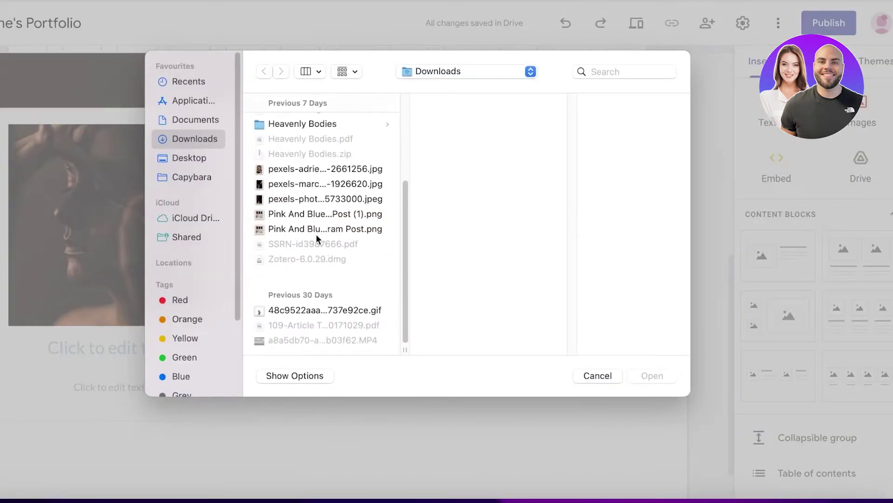
click(321, 215)
click(311, 203)
click(321, 184)
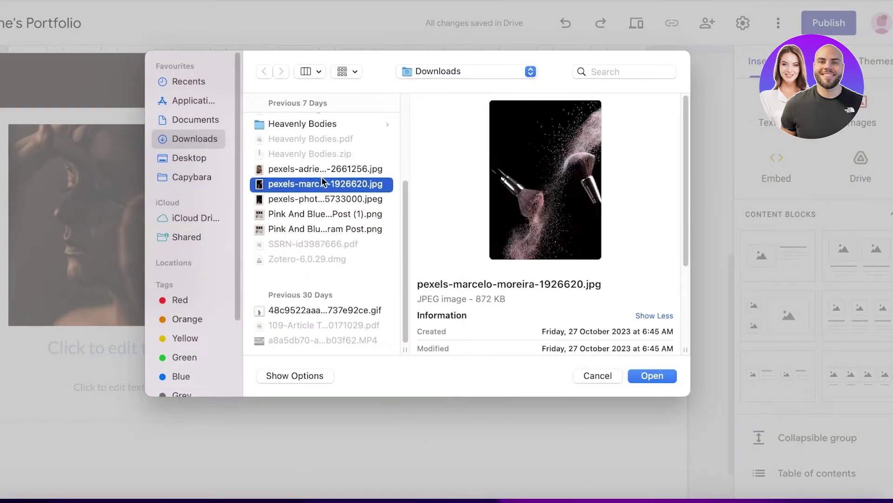
click(321, 175)
click(326, 183)
click(652, 377)
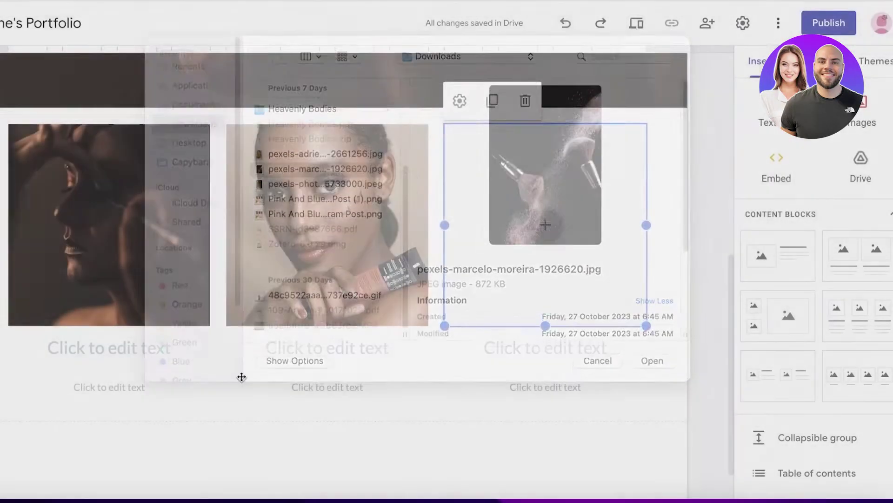
click(105, 347)
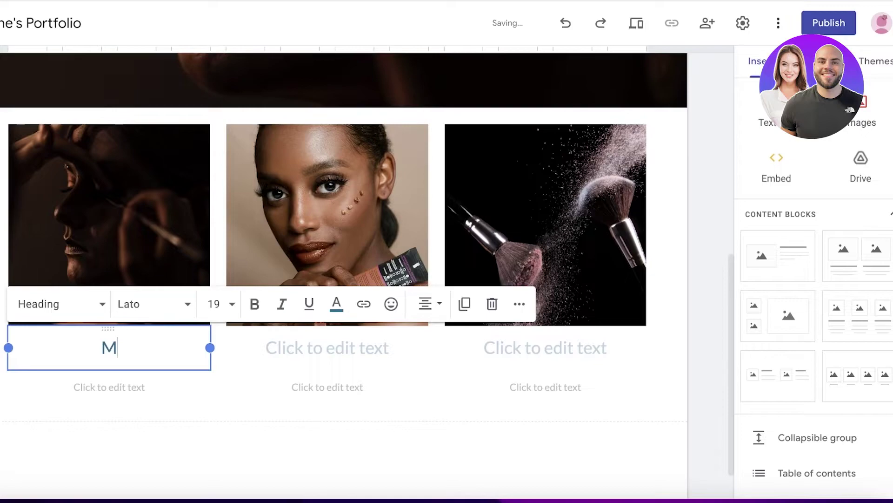
Title the cards 'Runway Experiece', 'Skin of Color Customization' and 'Pressed Powder Skills'.
text(Runway Experiece)
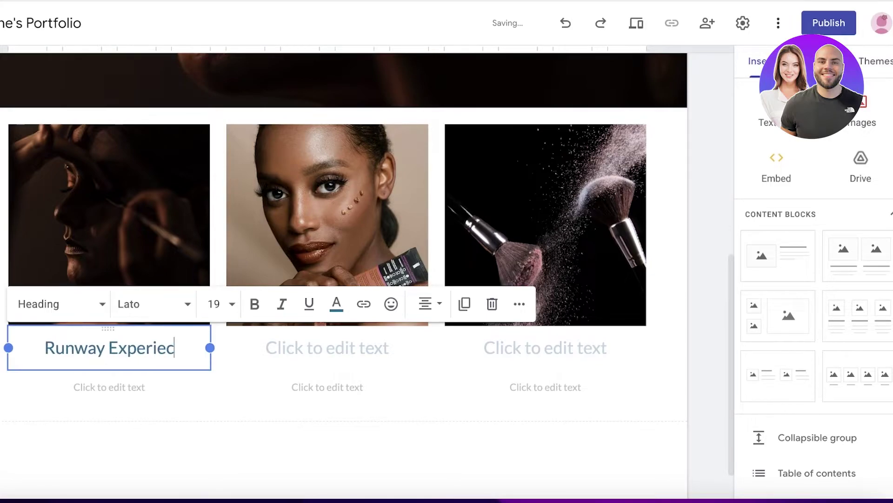
click(308, 343)
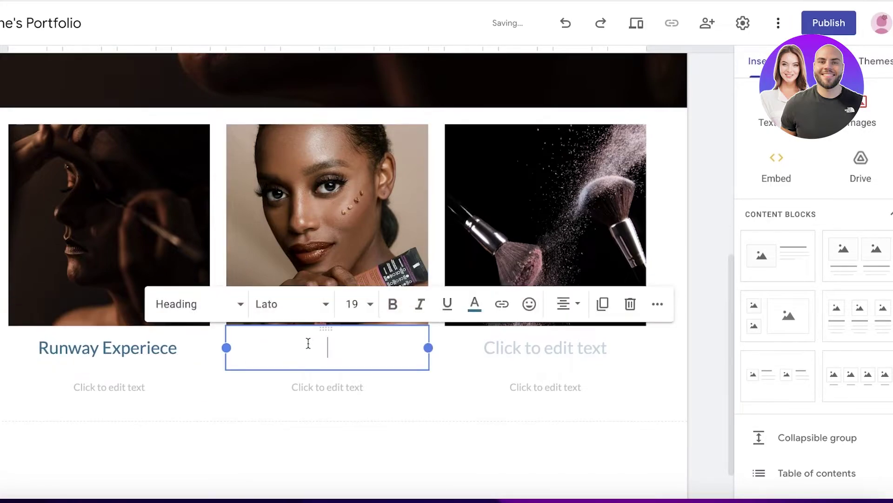
text(Skin of Color Custo)
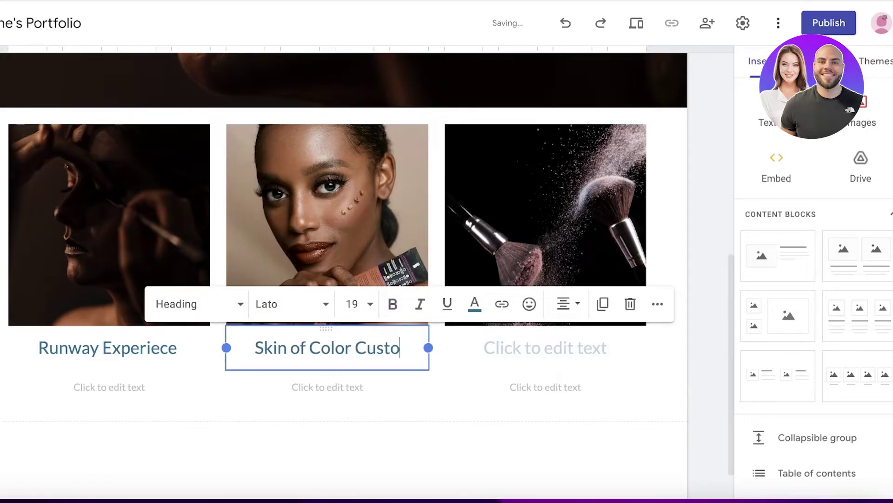
text(mization)
click(487, 340)
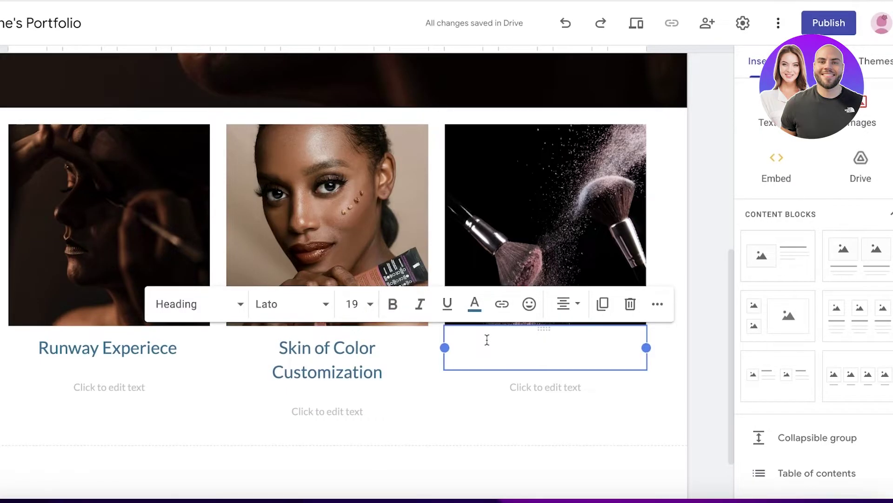
text(Presse)
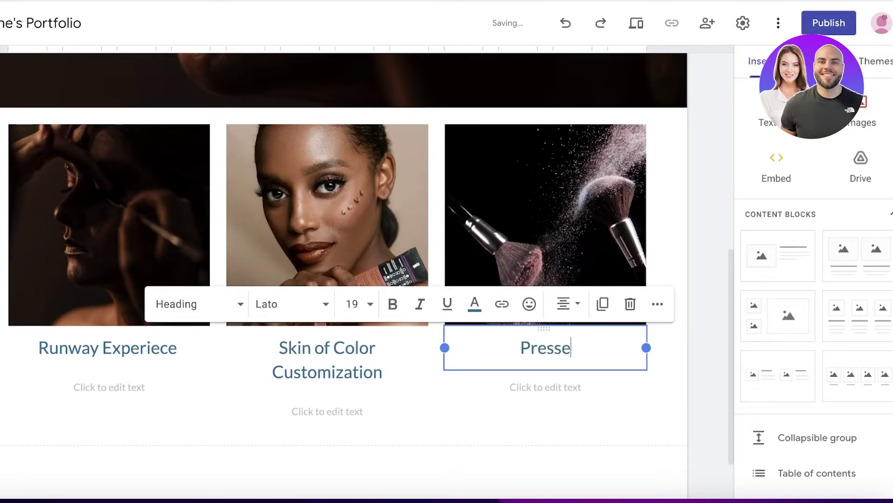
text(d Poweder SKi)
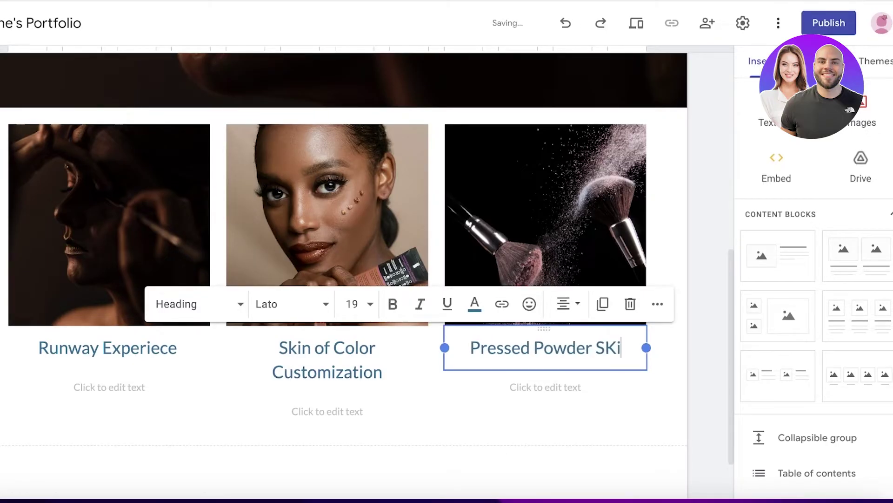
key(BackSpace)
key(BackSpace)
text(kills)
key(Return)
key(BackSpace)
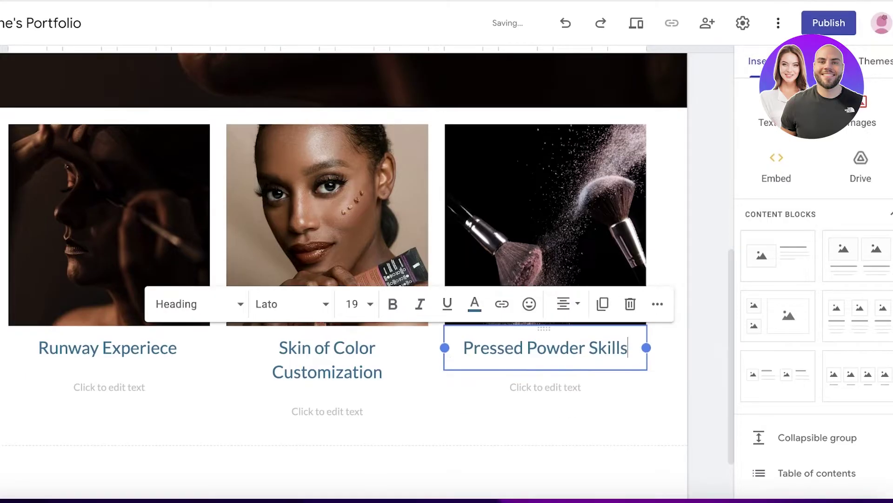
Delete the empty body text boxes under all three captions.
click(540, 388)
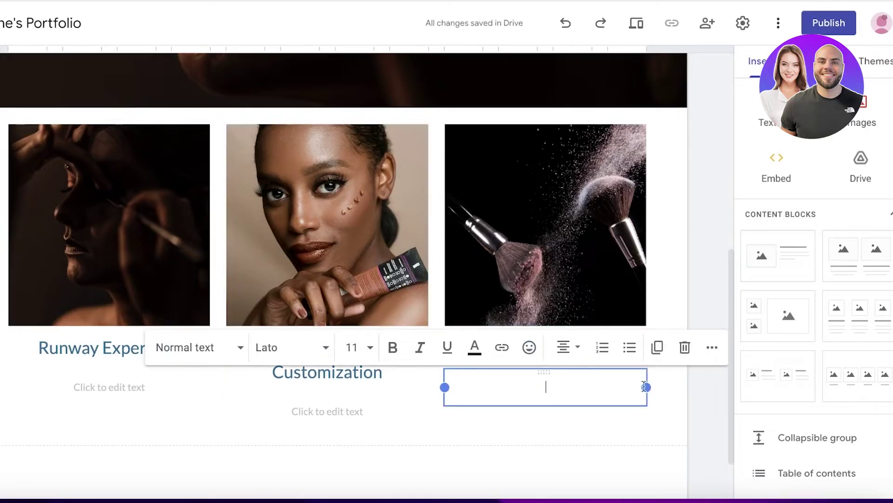
click(682, 353)
click(365, 418)
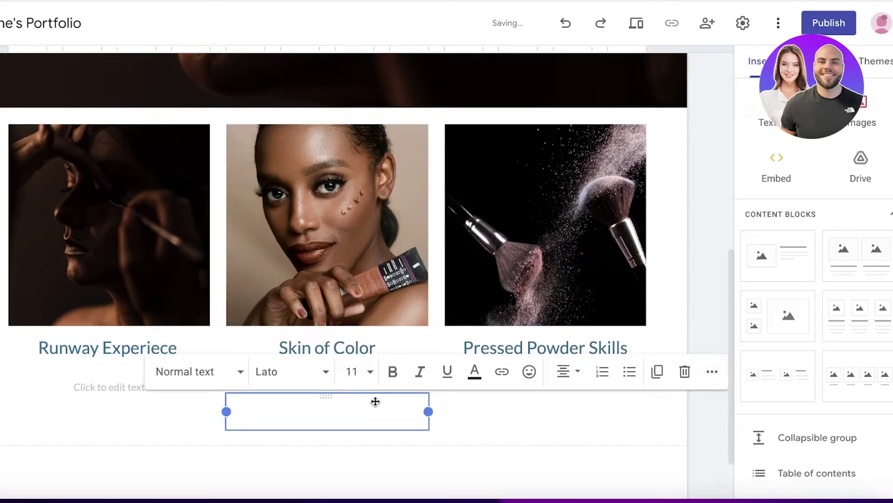
click(685, 372)
click(128, 395)
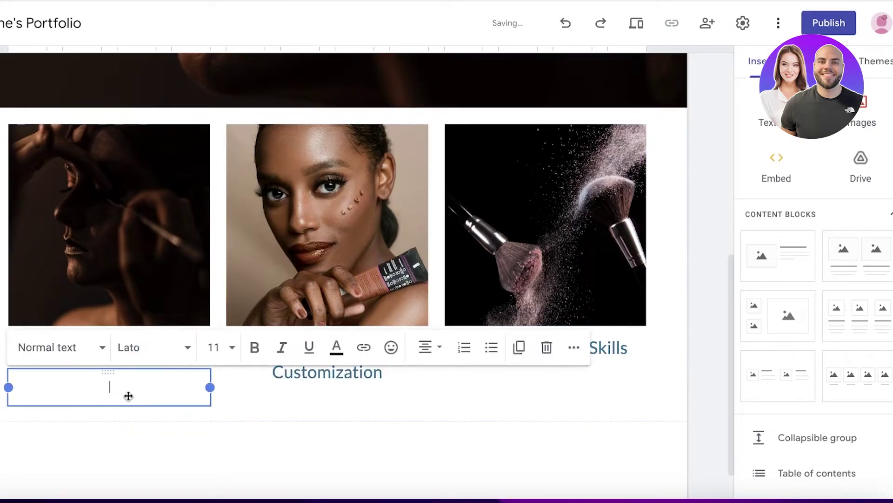
click(547, 348)
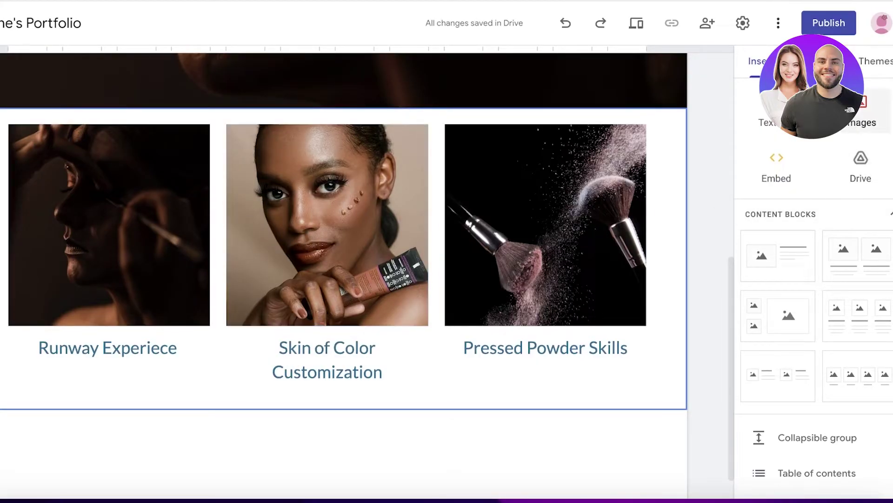
click(811, 61)
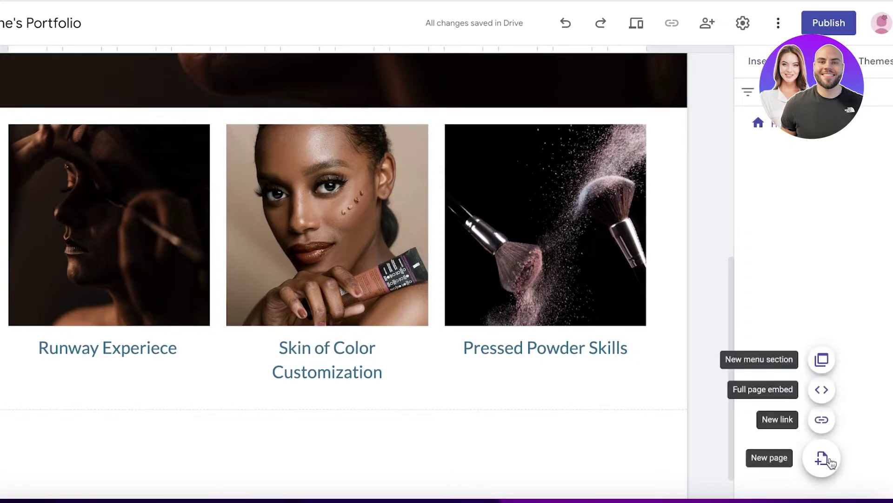
Create a new page named Runway Experience.
click(821, 458)
text(Runway Experience)
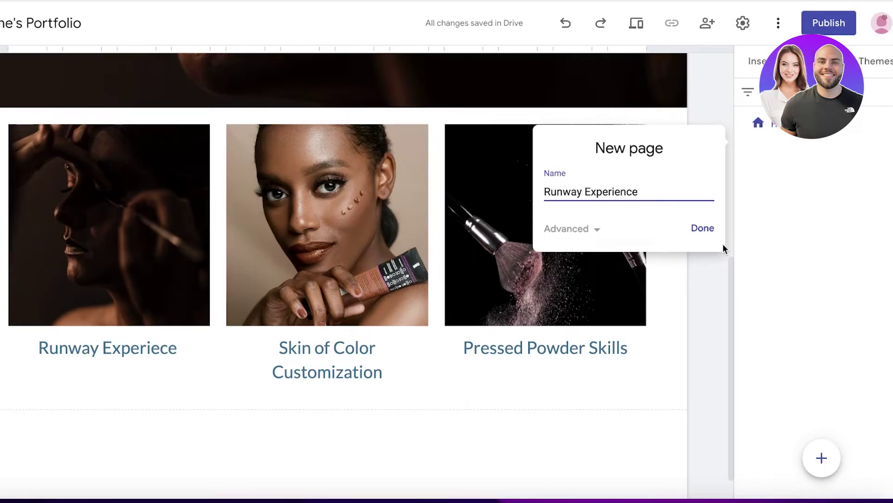
click(703, 227)
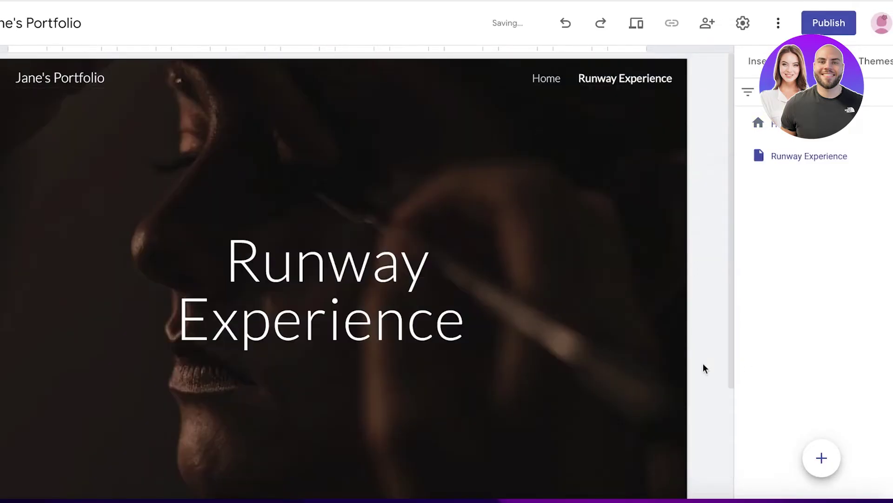
scroll(323, 261, down, 3)
scroll(730, 161, up, 3)
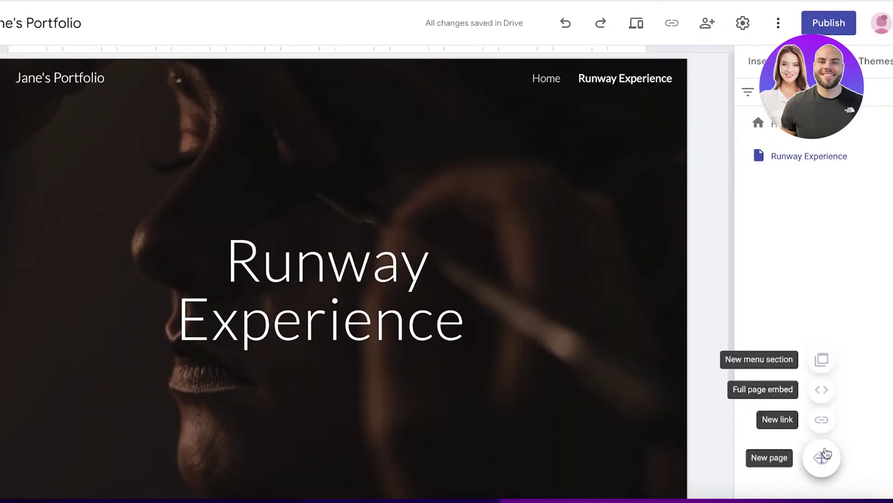
Create a second new page named SOV.
click(822, 458)
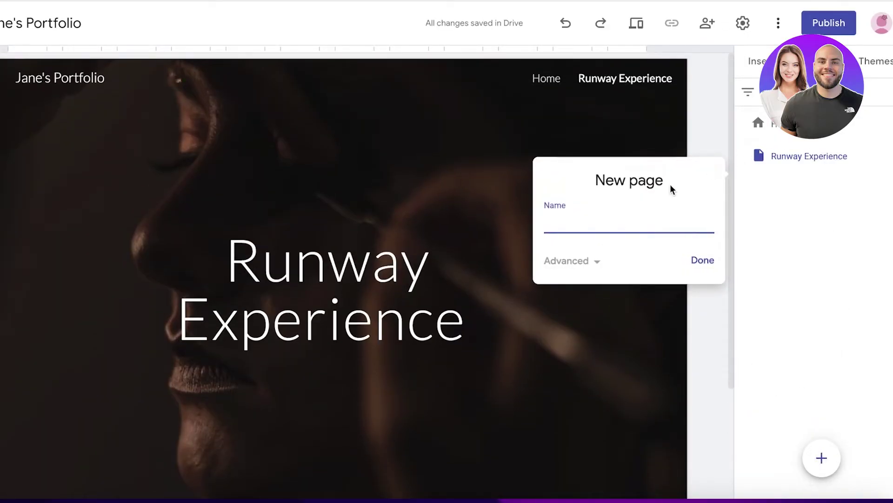
text(C)
key(BackSpace)
text(SOV)
key(Return)
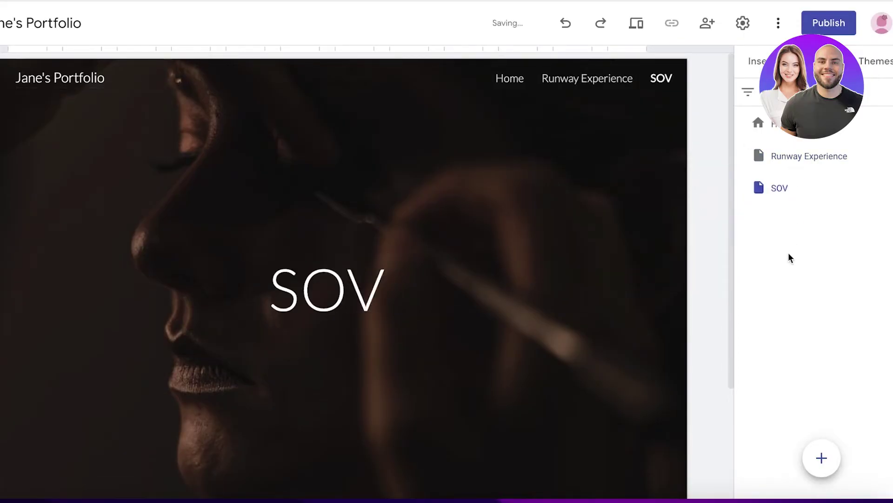
click(760, 63)
click(812, 61)
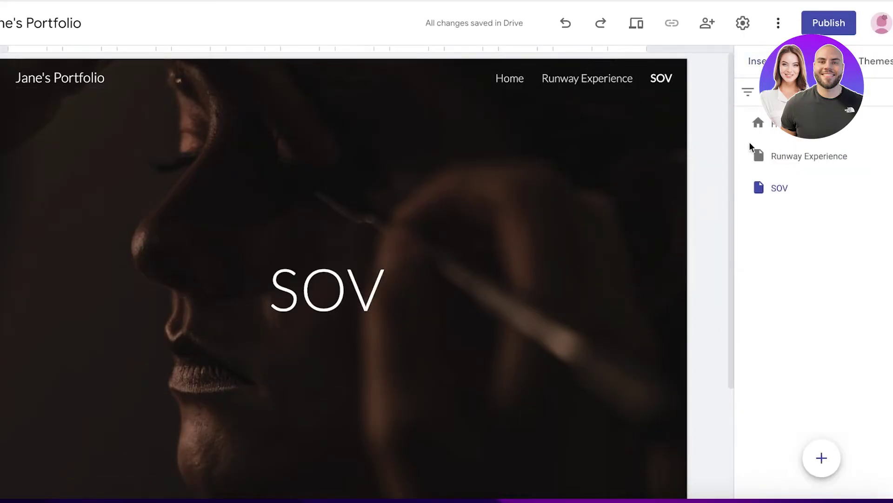
On the Home page, link the Runway Experiece caption to the Runway Experience page.
click(760, 123)
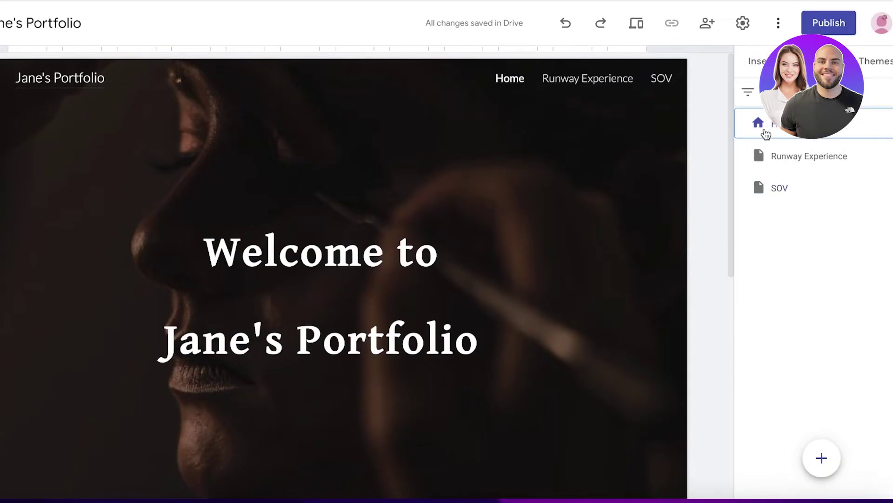
scroll(289, 265, down, 10)
click(100, 192)
scroll(190, 196, up, 3)
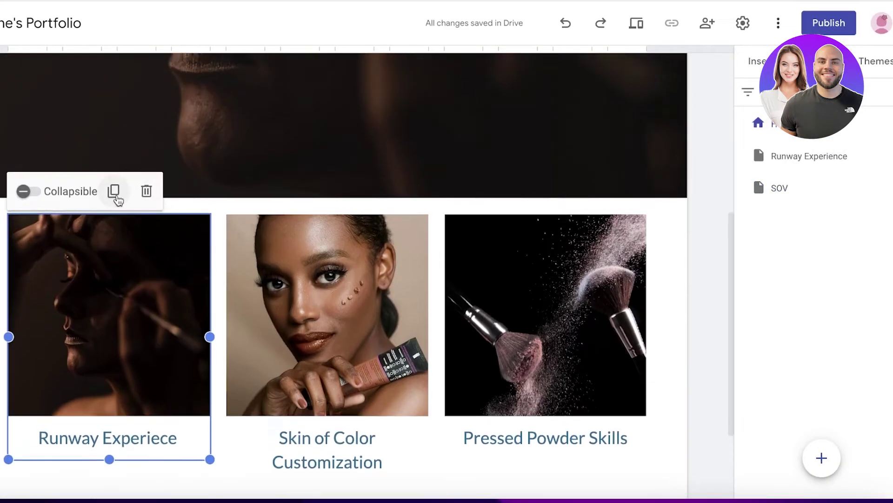
click(88, 345)
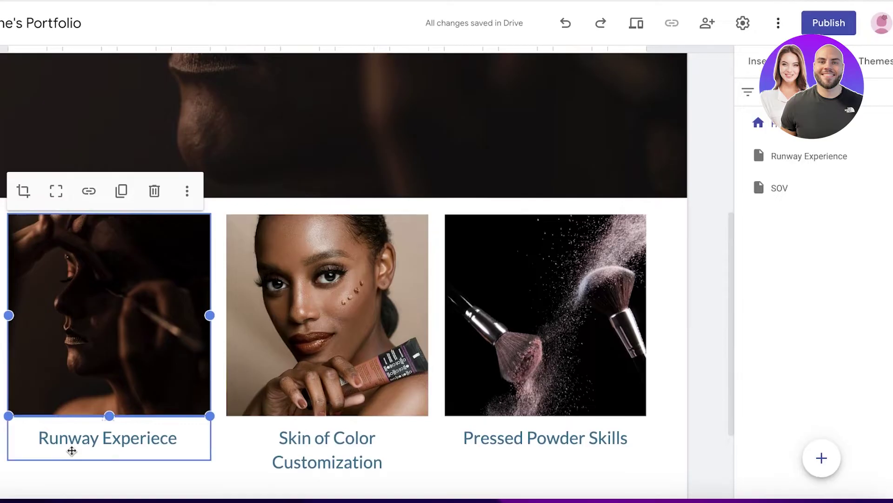
click(92, 441)
triple_click(91, 440)
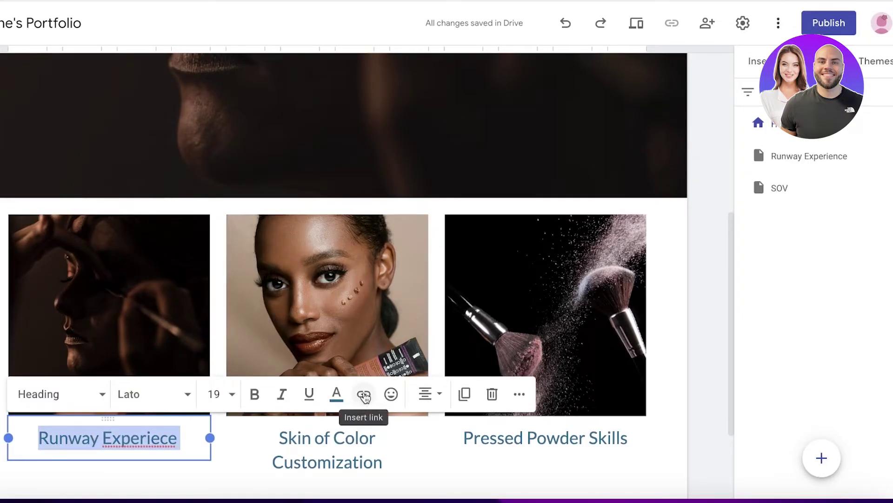
click(364, 395)
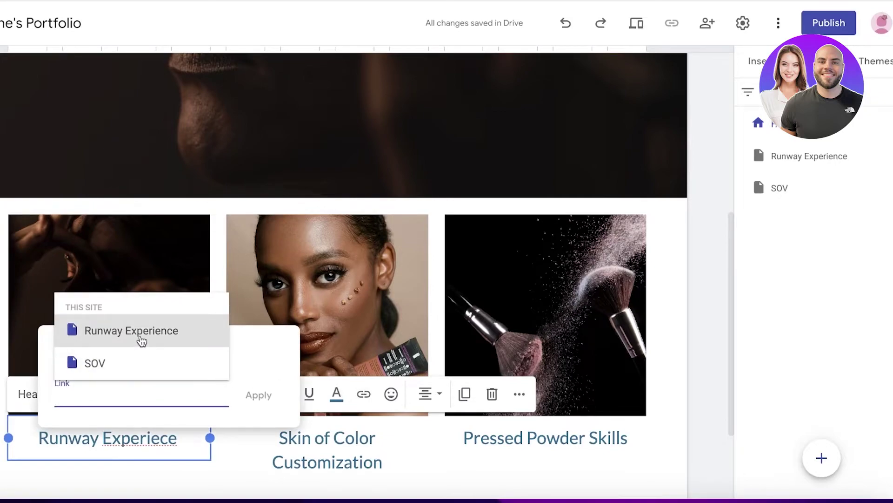
click(141, 341)
click(358, 269)
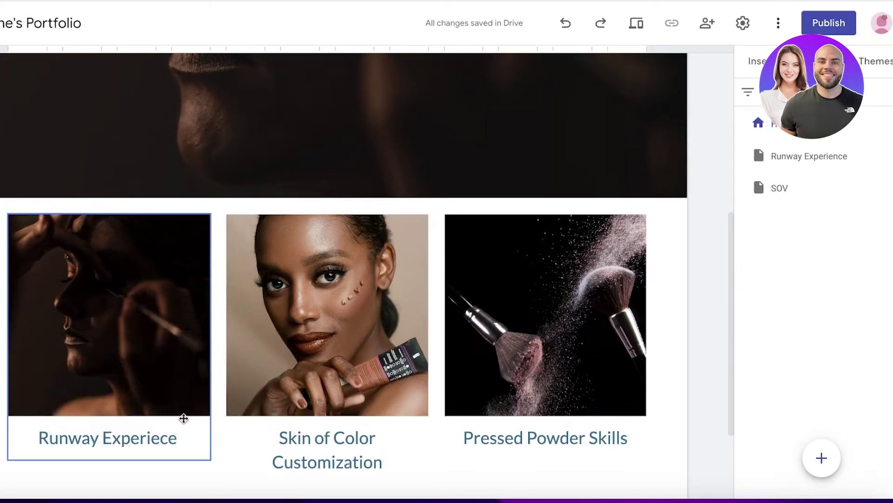
Check the linked caption, then deselect it and bring up the Insert panel.
click(140, 446)
click(140, 443)
scroll(638, 286, down, 3)
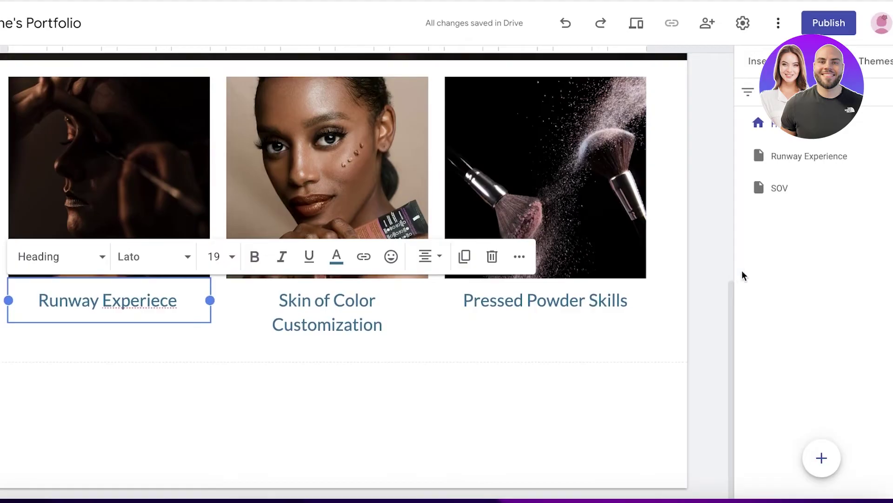
click(429, 364)
click(737, 60)
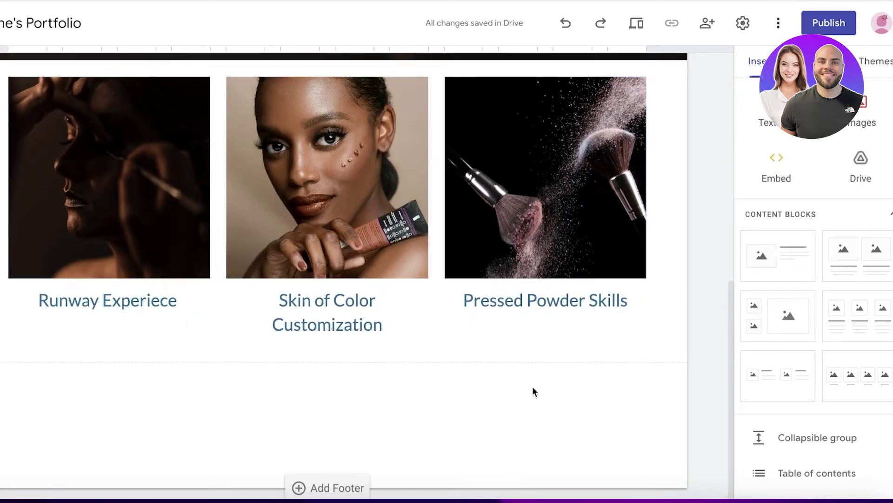
scroll(829, 209, down, 7)
scroll(815, 158, up, 4)
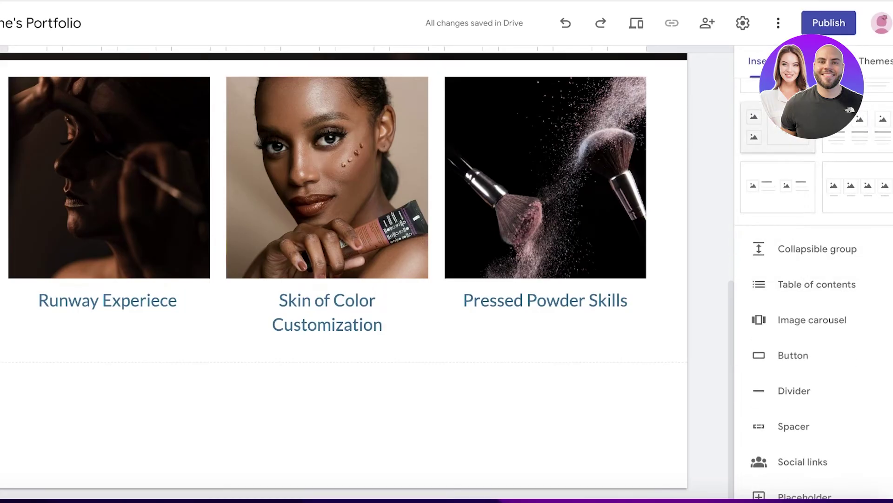
scroll(815, 187, up, 2)
Insert a divider and a minimum-height spacer beneath the three gallery cards.
click(782, 122)
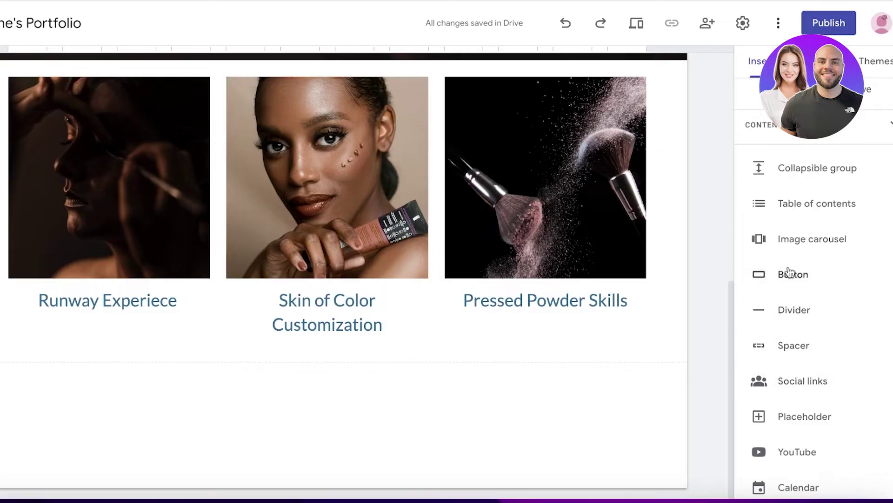
click(795, 318)
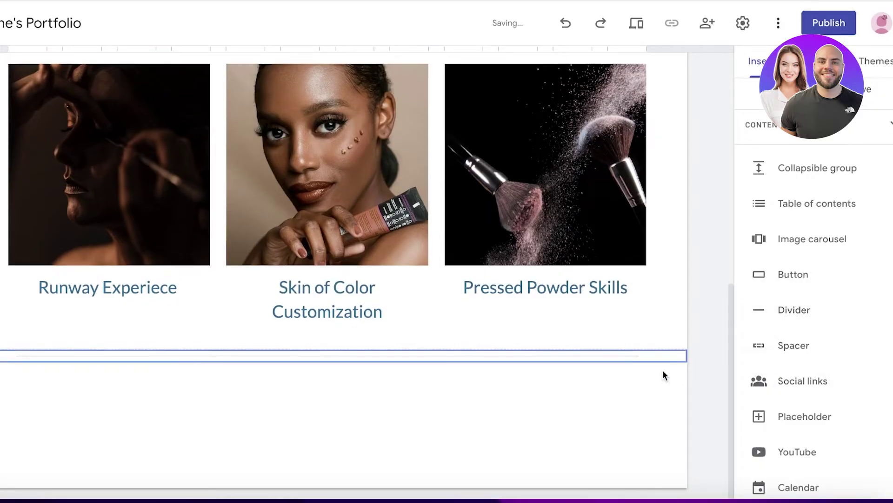
click(669, 314)
click(783, 345)
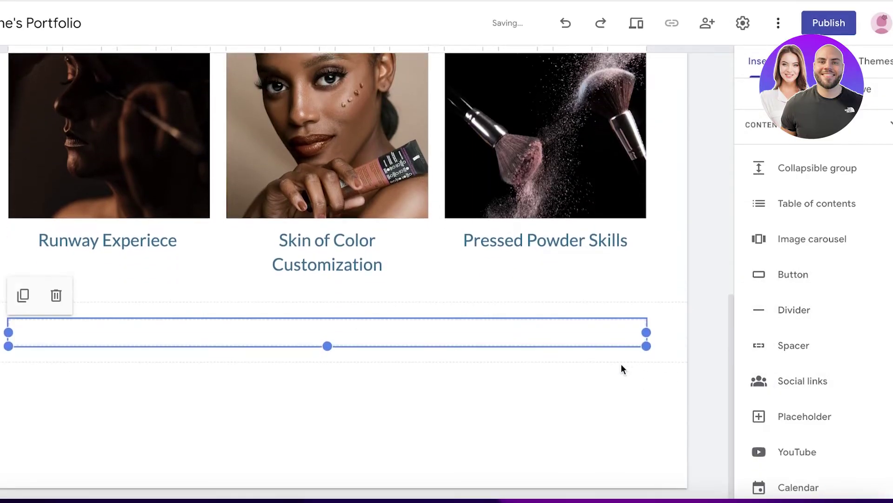
click(551, 412)
click(507, 324)
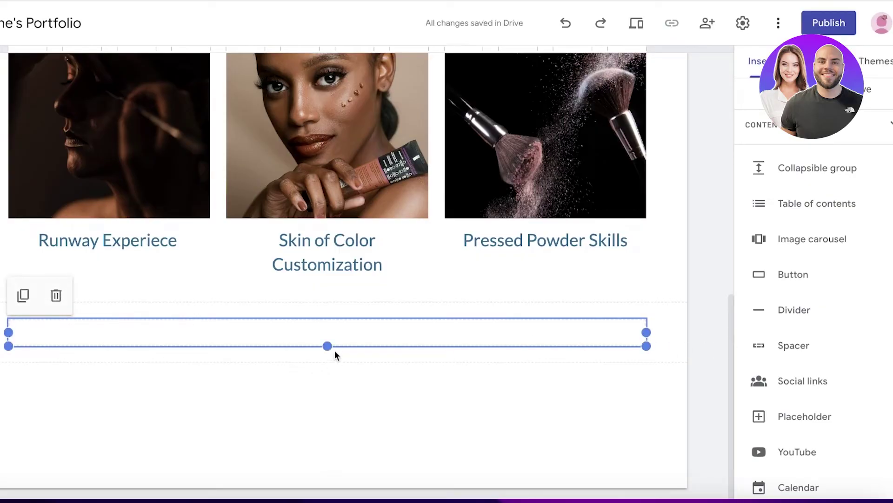
drag(326, 345, 423, 295)
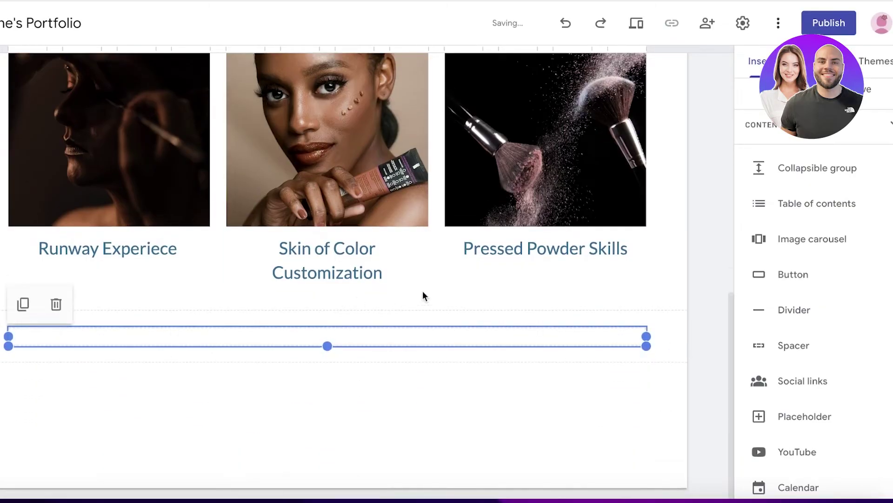
click(707, 327)
scroll(657, 266, up, 2)
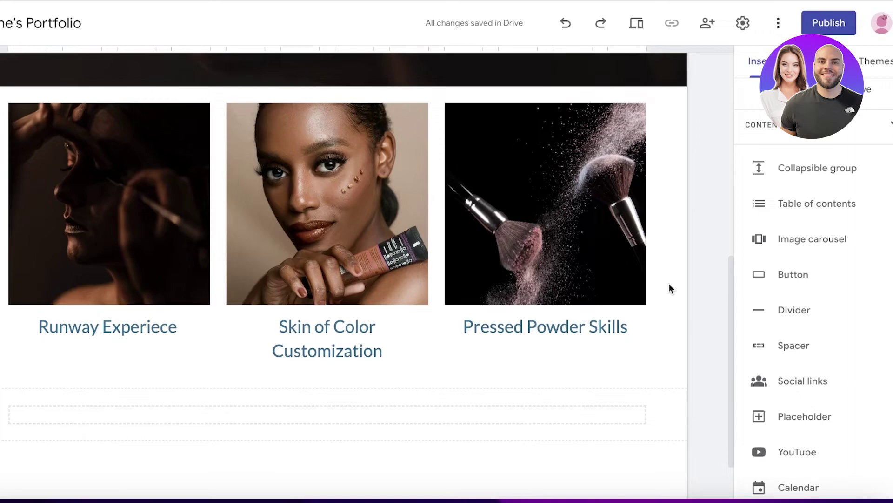
scroll(669, 284, down, 2)
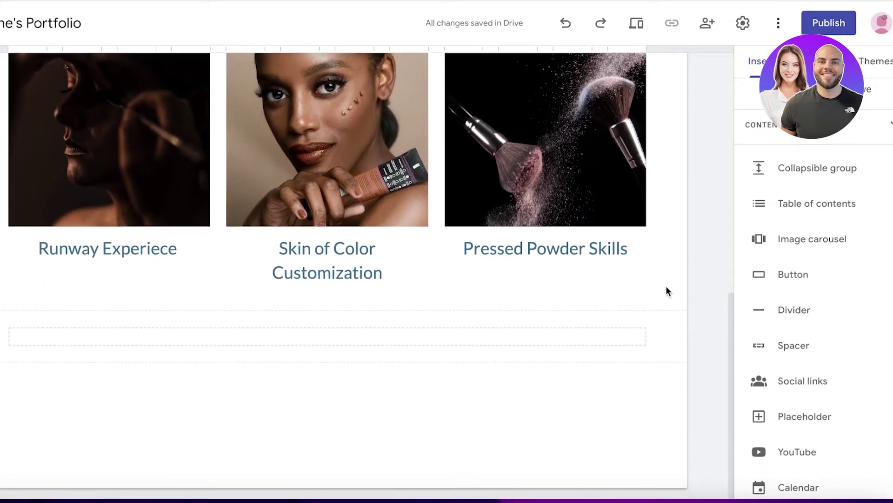
Embed 'My 10-15 Minute Everyday Makeup Look' from a 'makeup' YouTube search, widened to full width.
click(816, 450)
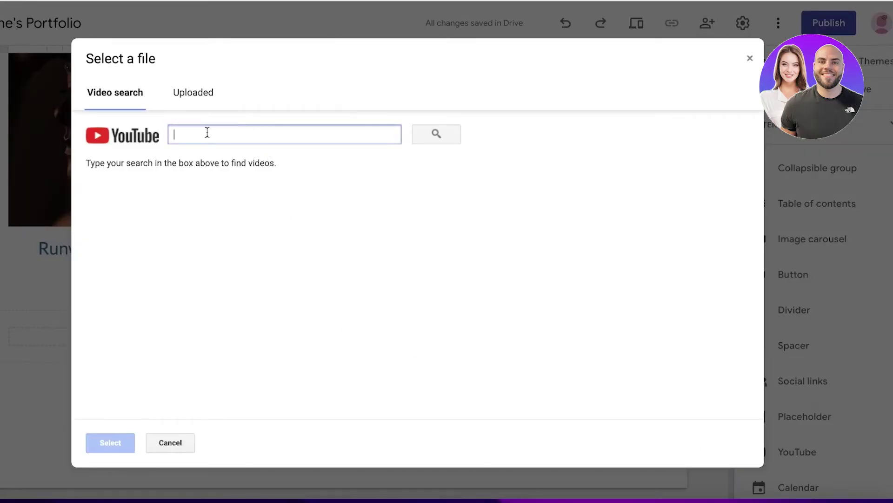
text(makeup)
key(Return)
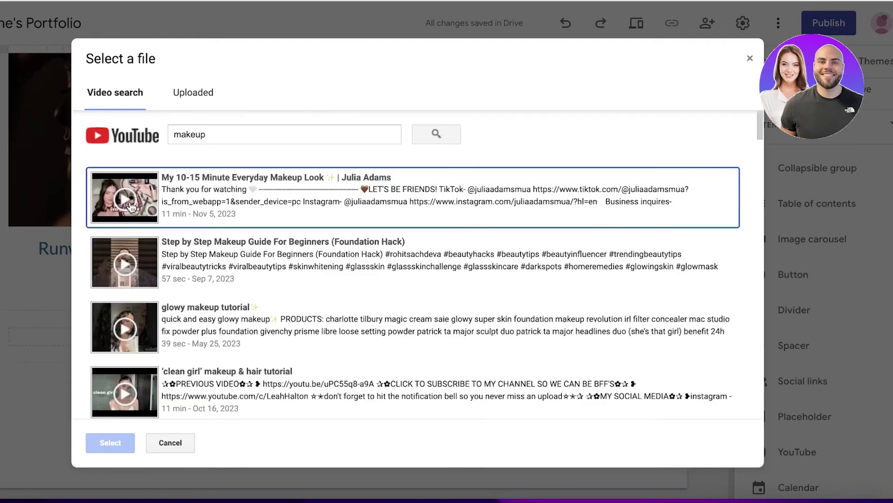
click(228, 197)
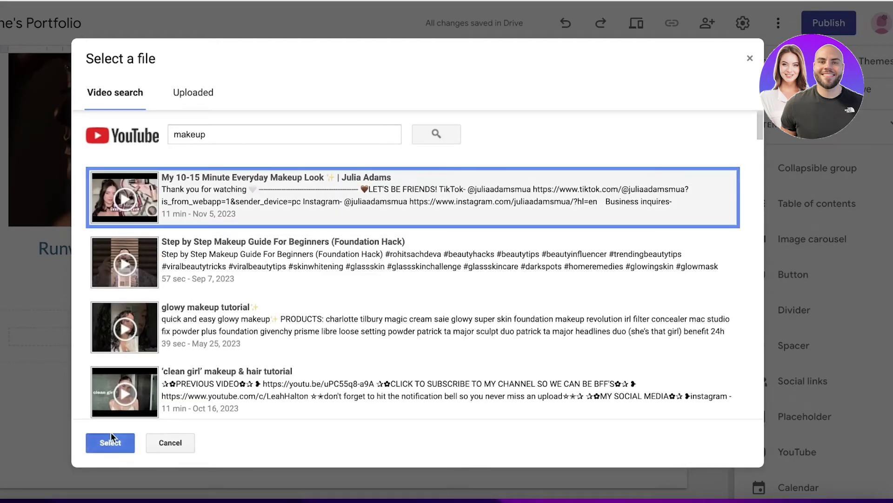
click(112, 442)
scroll(558, 219, down, 2)
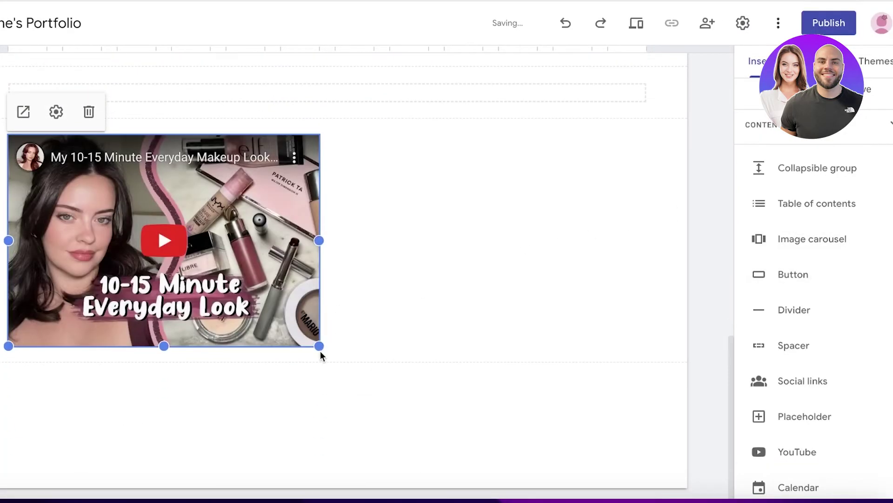
drag(319, 346, 646, 462)
scroll(410, 283, down, 3)
scroll(335, 175, up, 1)
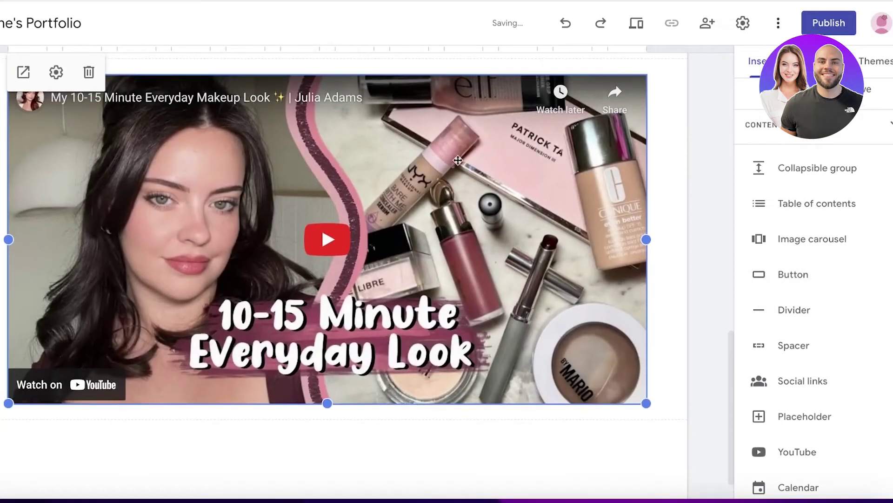
scroll(357, 150, up, 4)
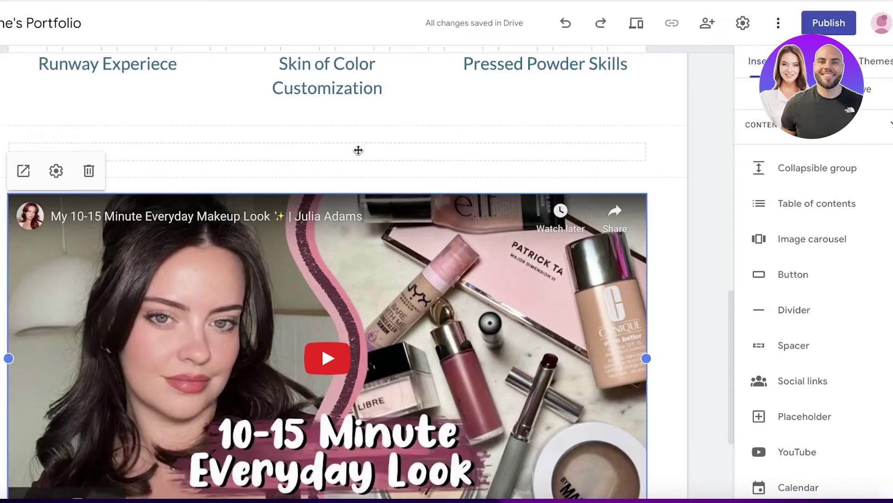
scroll(824, 205, up, 5)
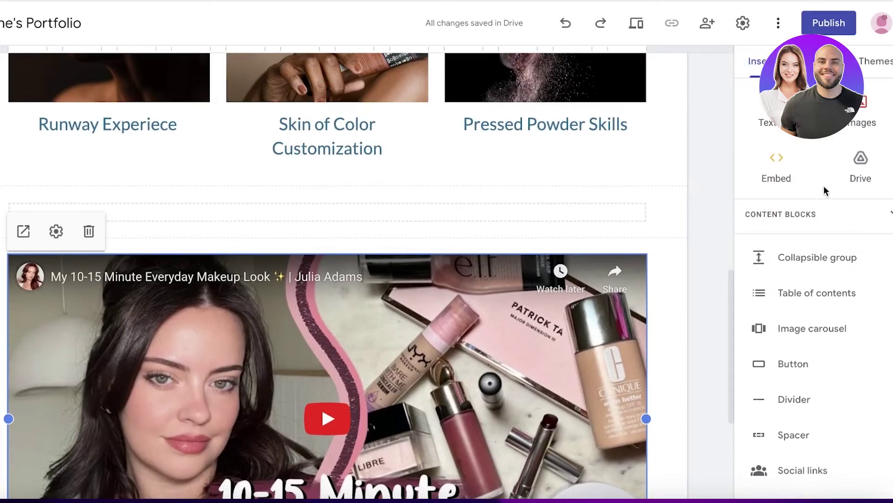
Add a 'My Skills in Action' text box above the video, styled as a Heading.
click(819, 207)
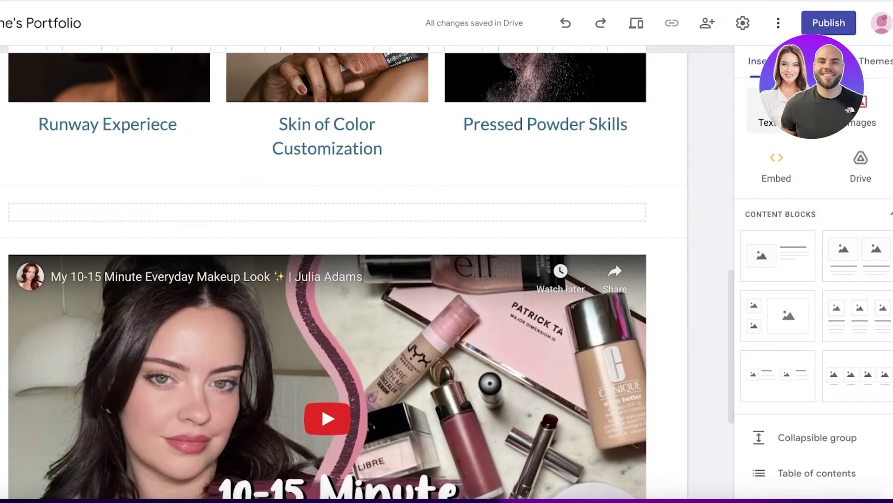
click(766, 109)
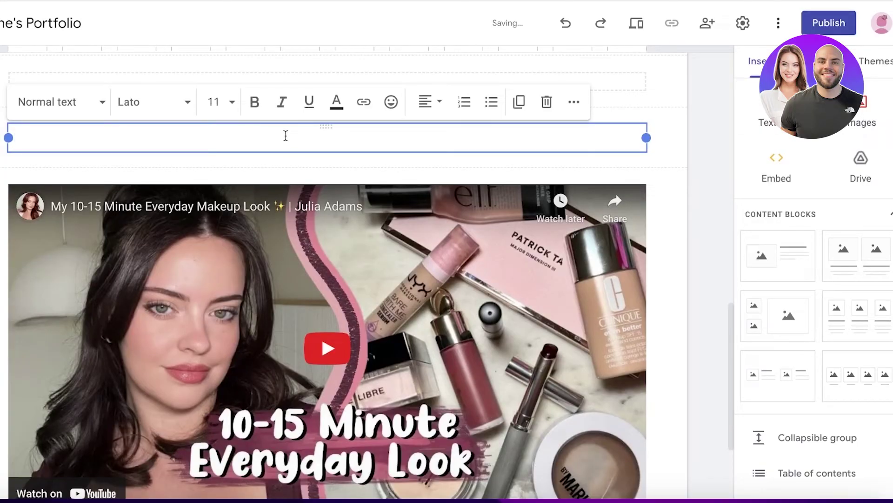
text(Action)
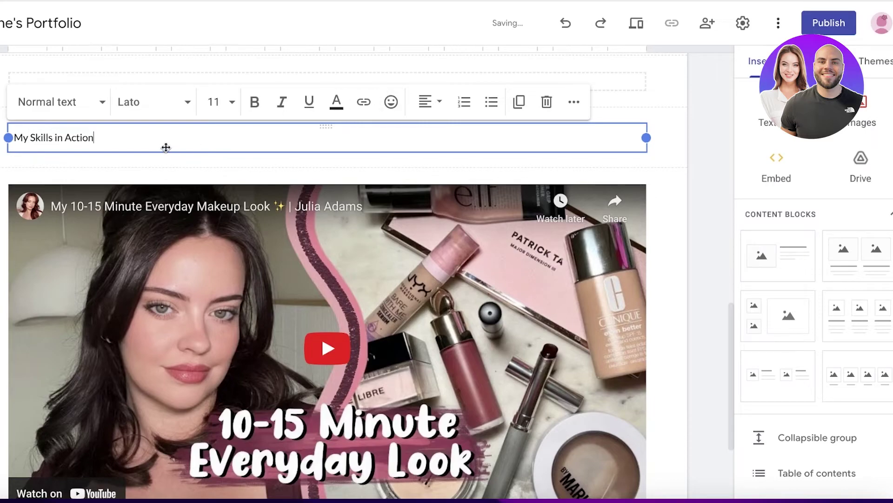
key(ctrl+shift+Left)
key(ctrl+shift+Left)
key(ctrl+shift+Left)
key(ctrl+shift+Left)
click(254, 101)
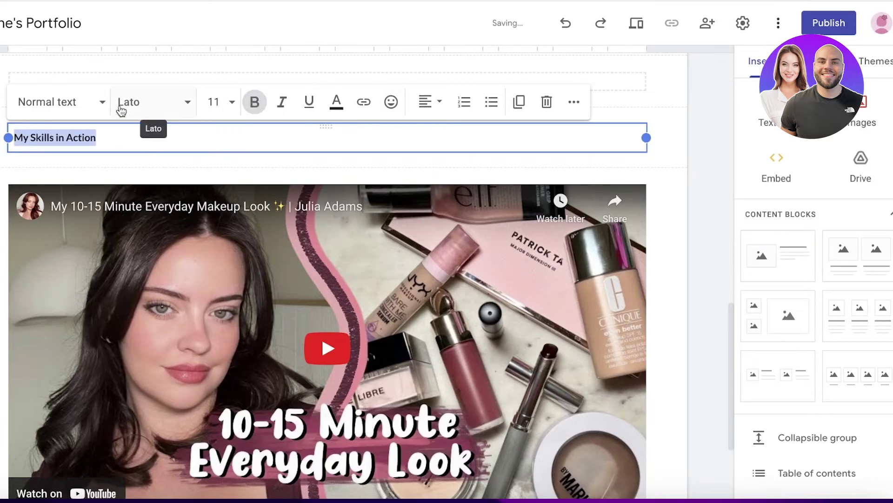
click(102, 103)
click(60, 206)
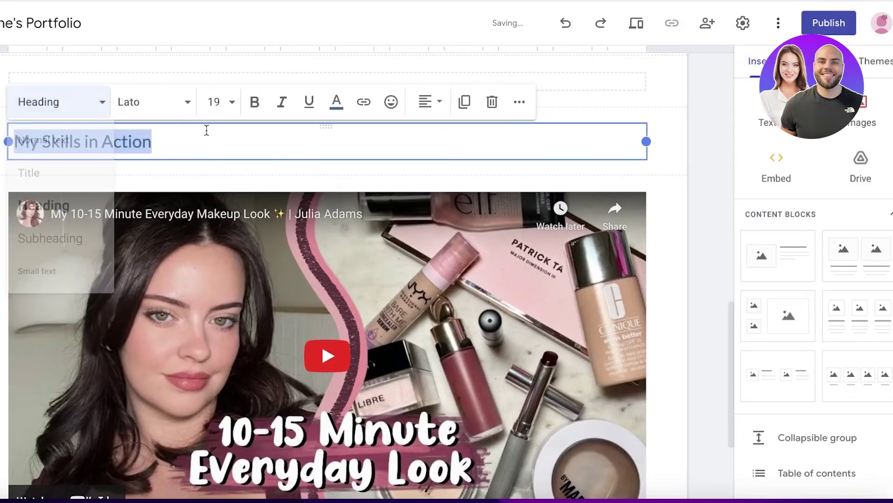
Set the heading to bold EB Garamond in dark red.
click(168, 115)
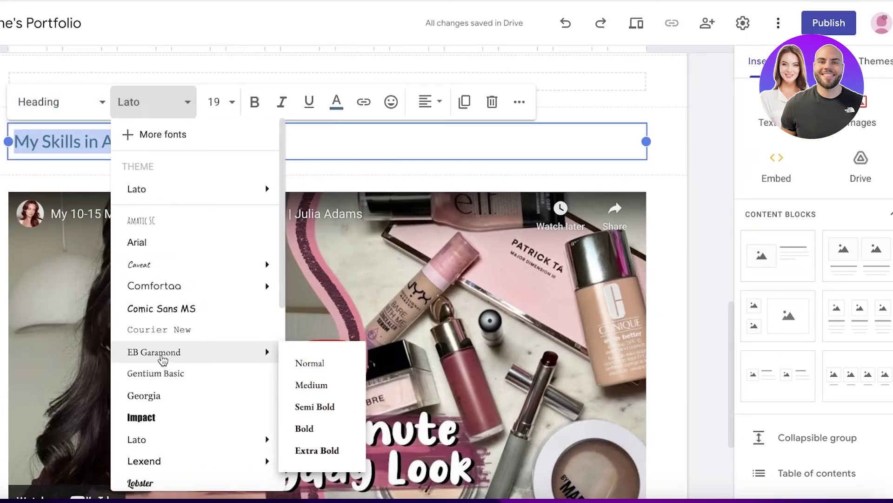
click(162, 356)
click(251, 107)
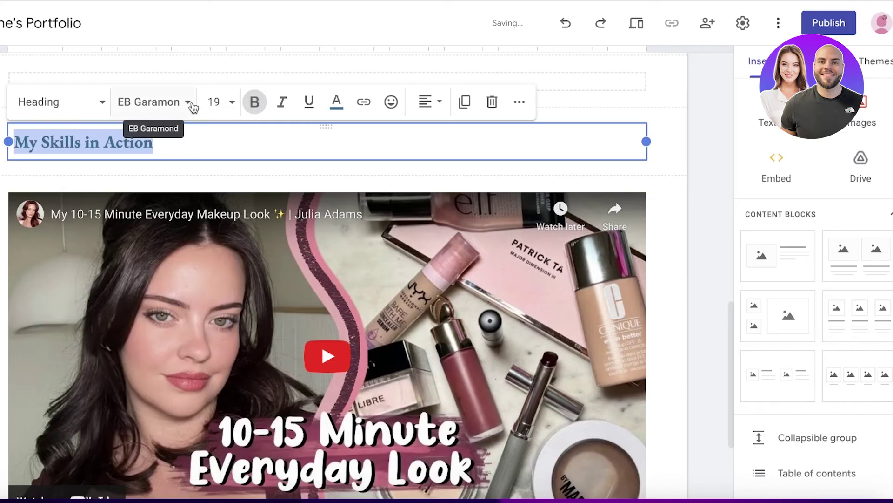
click(336, 103)
click(312, 155)
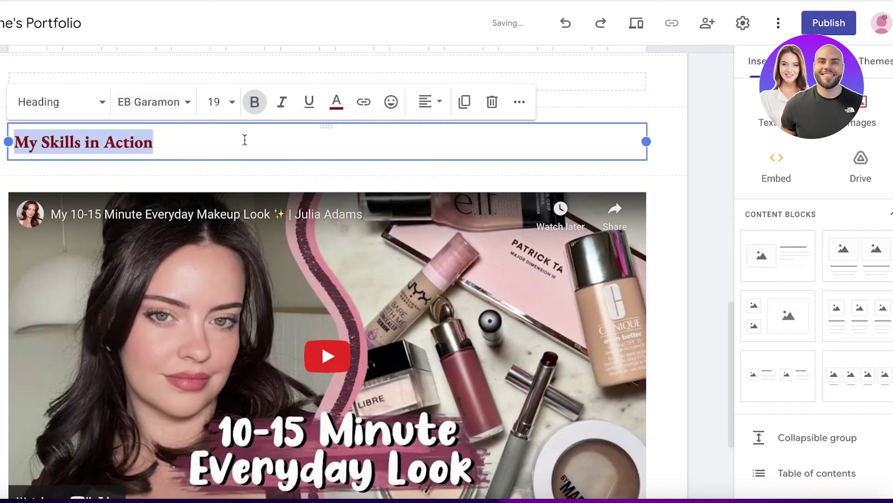
click(244, 140)
click(713, 184)
scroll(419, 232, down, 2)
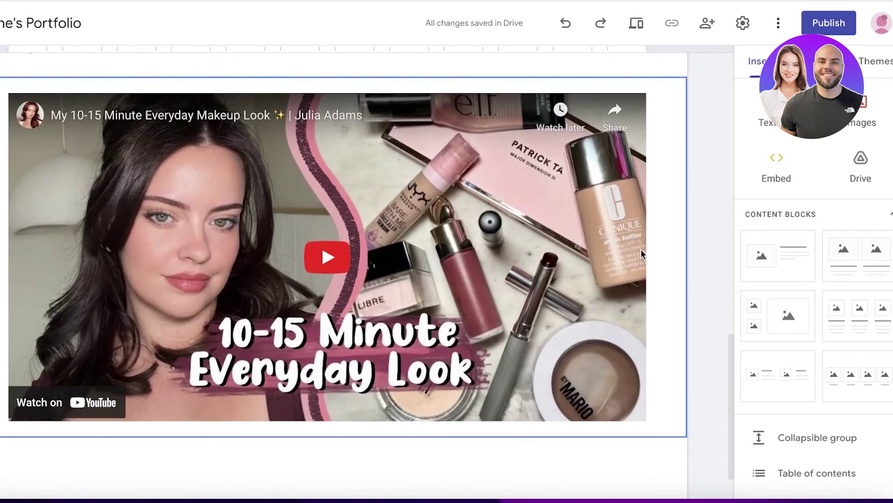
Below the video, start a map insert and zoom into the world map.
scroll(642, 253, down, 2)
scroll(796, 245, down, 1)
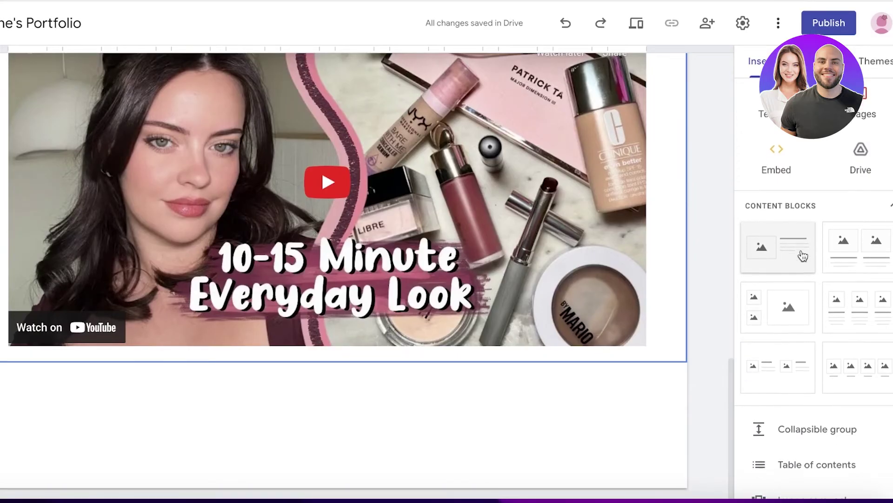
scroll(842, 333, down, 10)
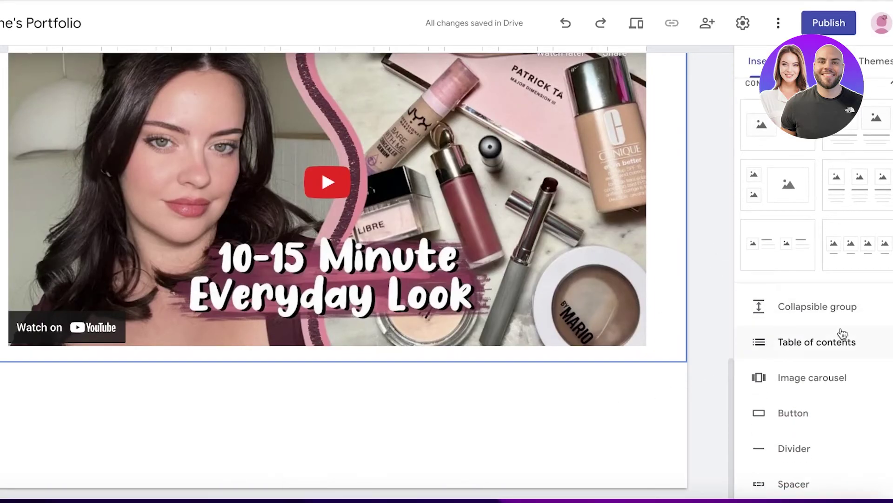
scroll(718, 291, up, 3)
scroll(718, 286, down, 3)
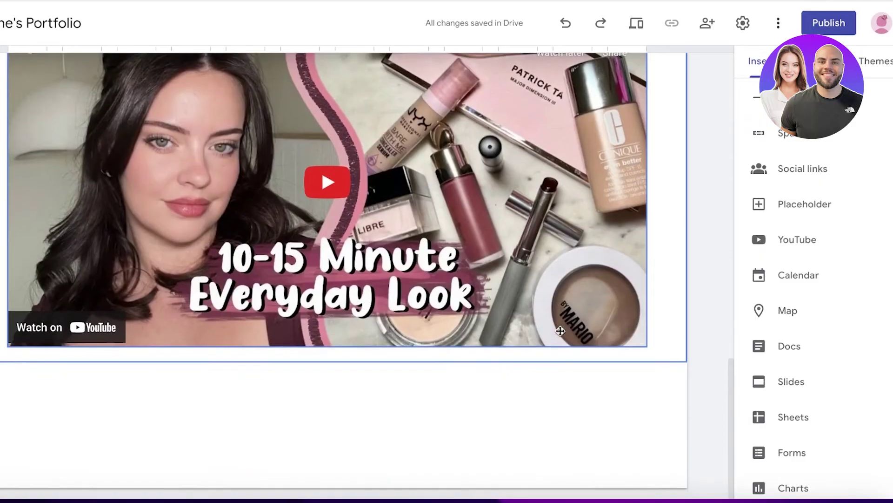
scroll(718, 286, up, 1)
scroll(672, 274, down, 1)
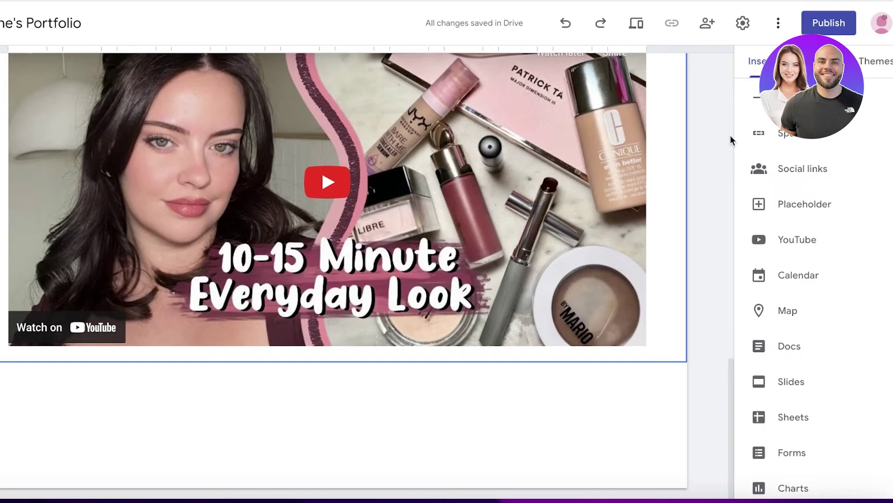
click(804, 312)
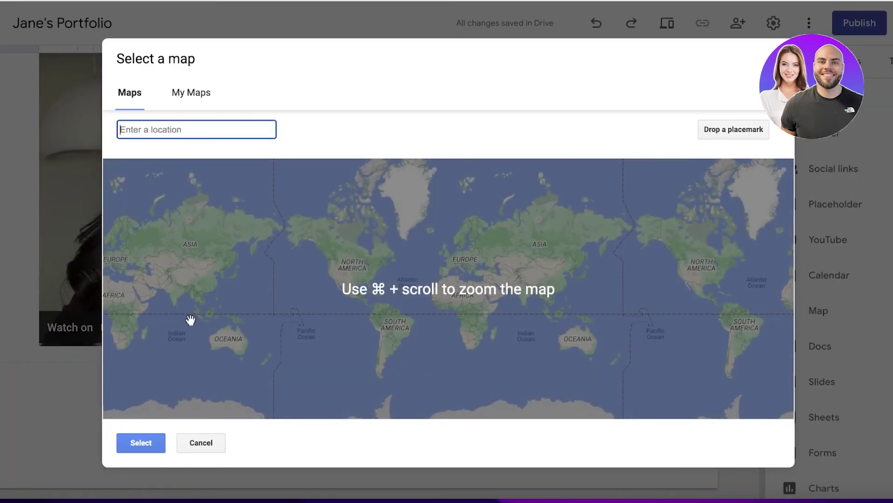
click(335, 257)
scroll(379, 278, up, 5)
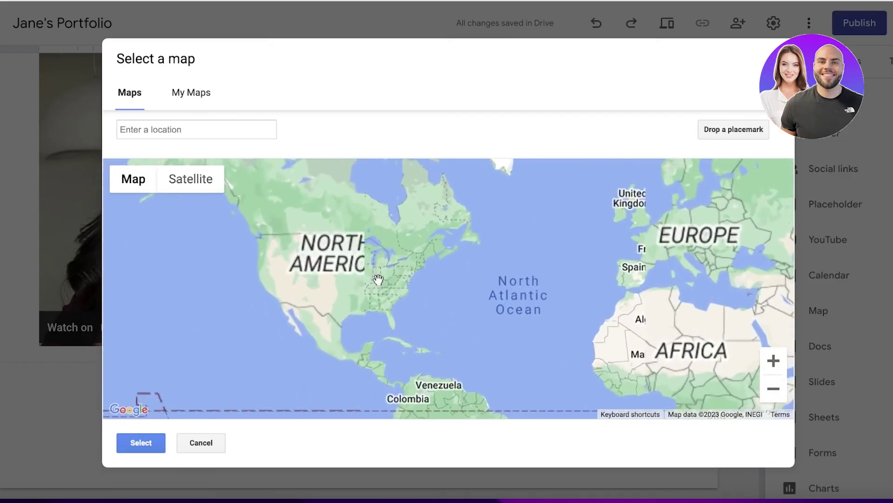
scroll(257, 293, up, 5)
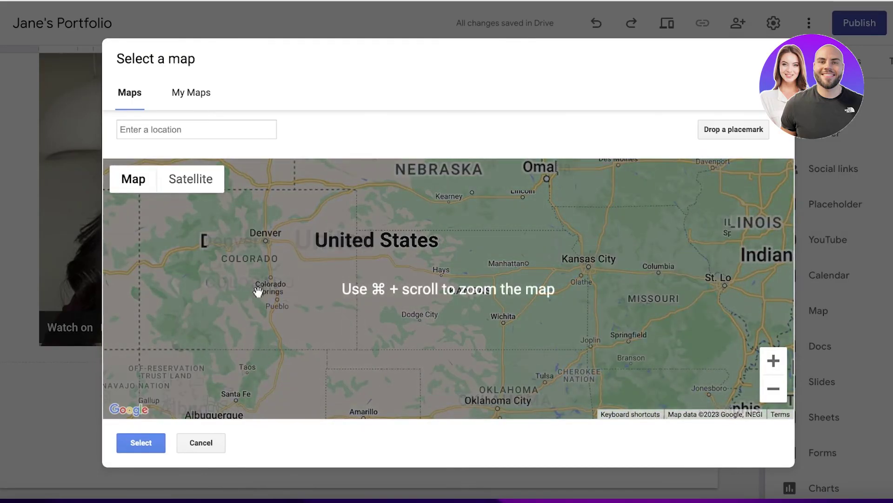
Zoom the map further, insert it, and stretch it to full page width.
click(774, 363)
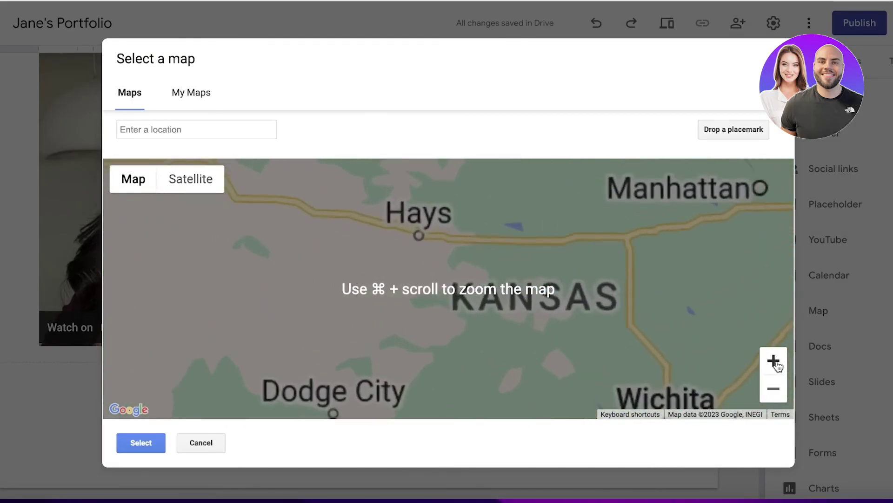
click(775, 364)
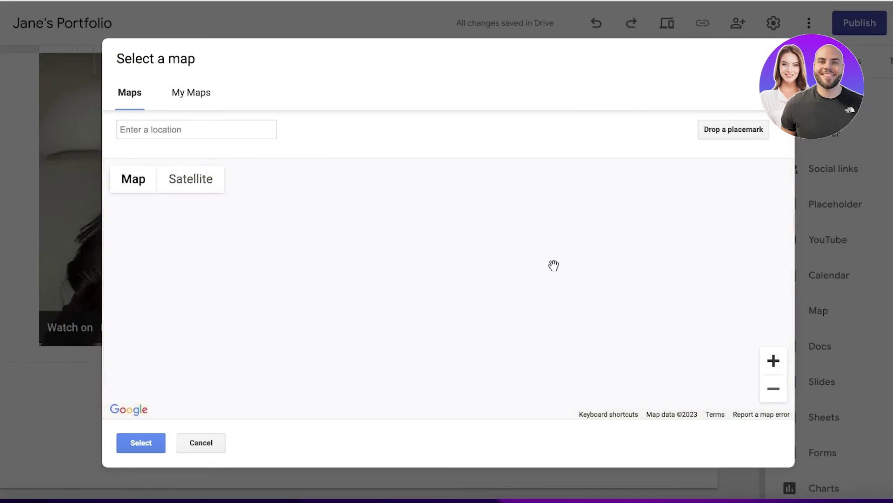
click(754, 135)
click(153, 443)
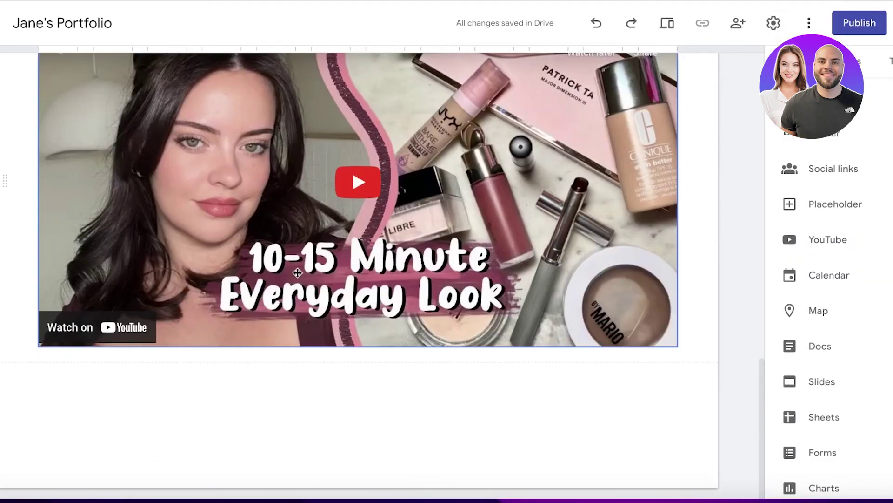
drag(350, 239, 652, 201)
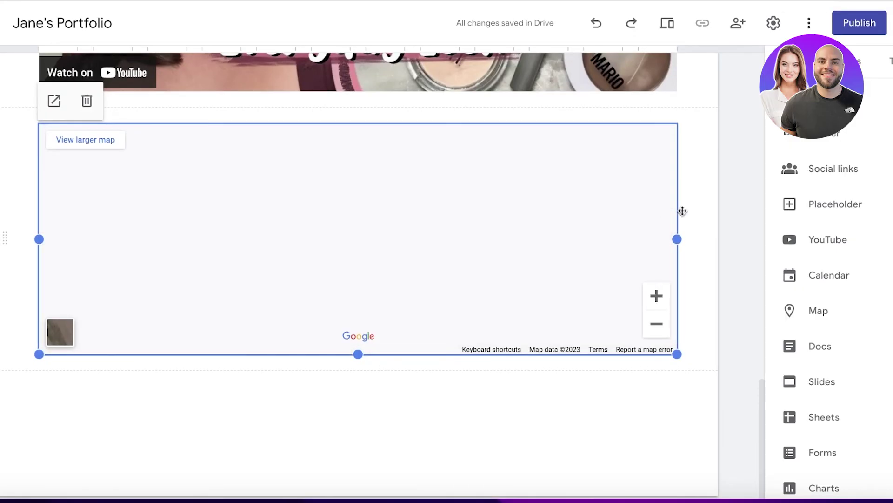
scroll(652, 186, up, 10)
Publish the site under a custom portfolio web address, then go back to the Sites home screen.
click(859, 22)
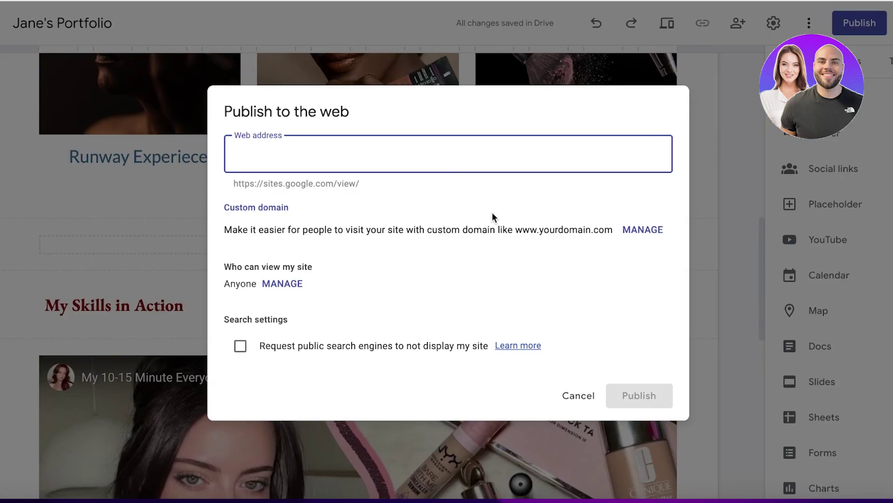
text(janespro)
text(tfolio)
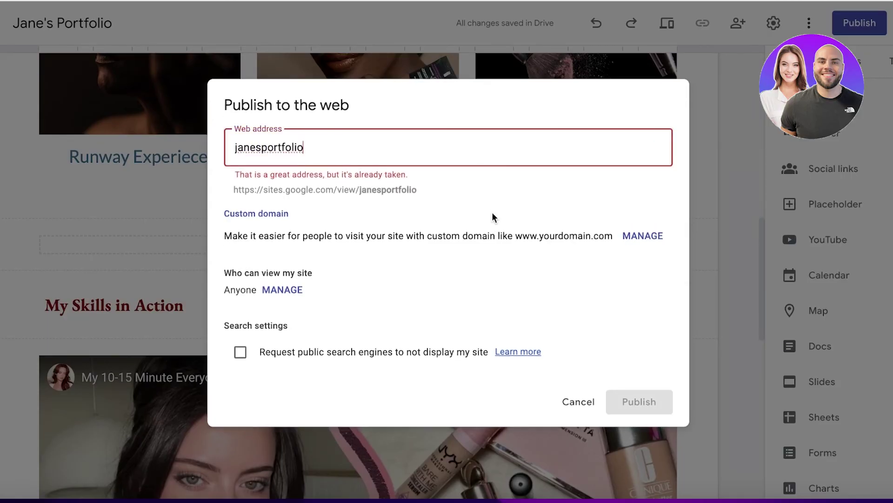
text(13)
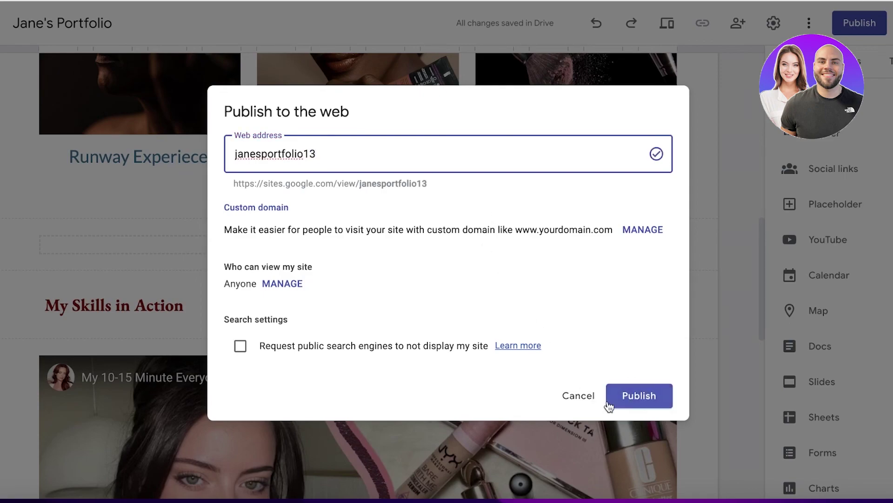
click(635, 396)
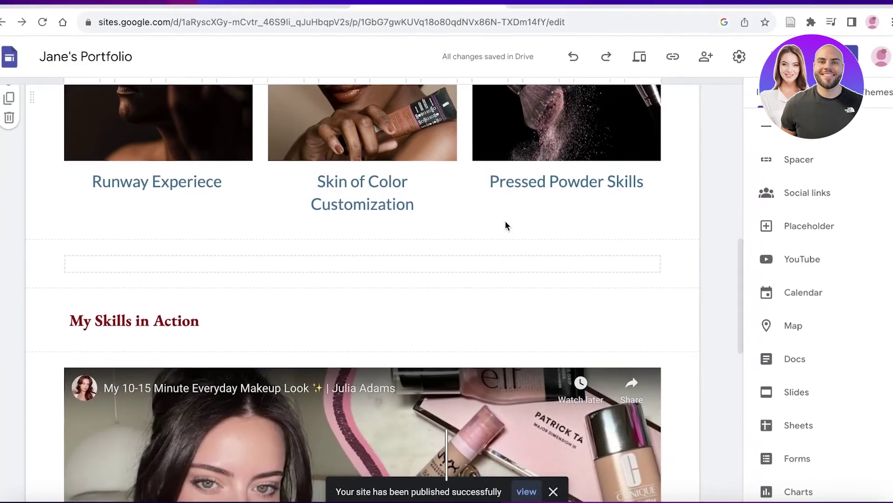
click(116, 112)
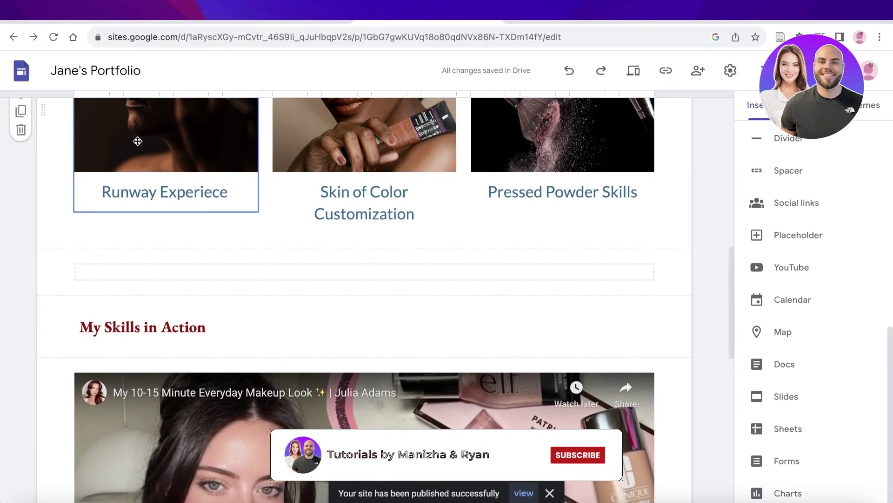
scroll(93, 121, up, 10)
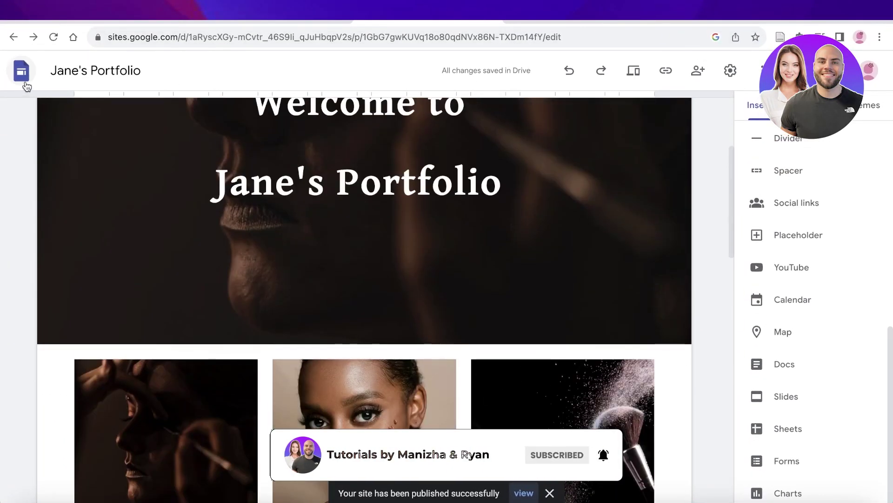
click(23, 79)
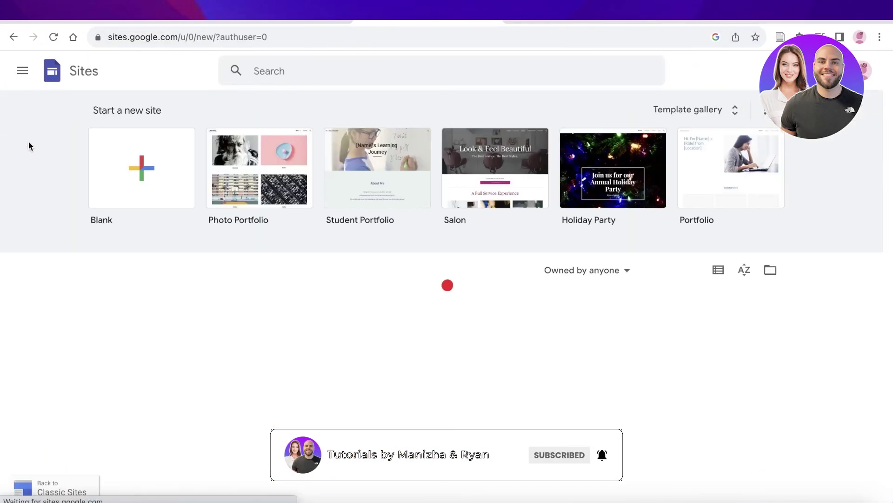